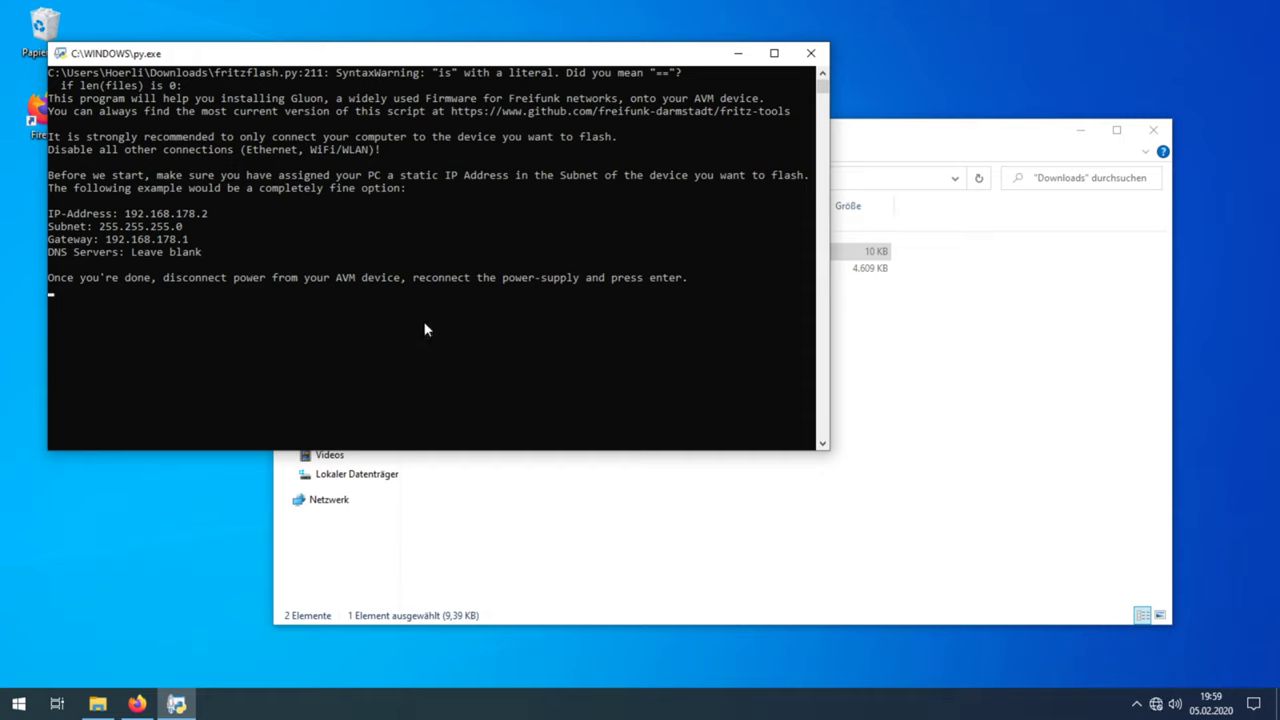
# Step: Start autodiscovery, allow Python through the firewall on public networks, and let the Gluon flash complete
pyautogui.press('Return')
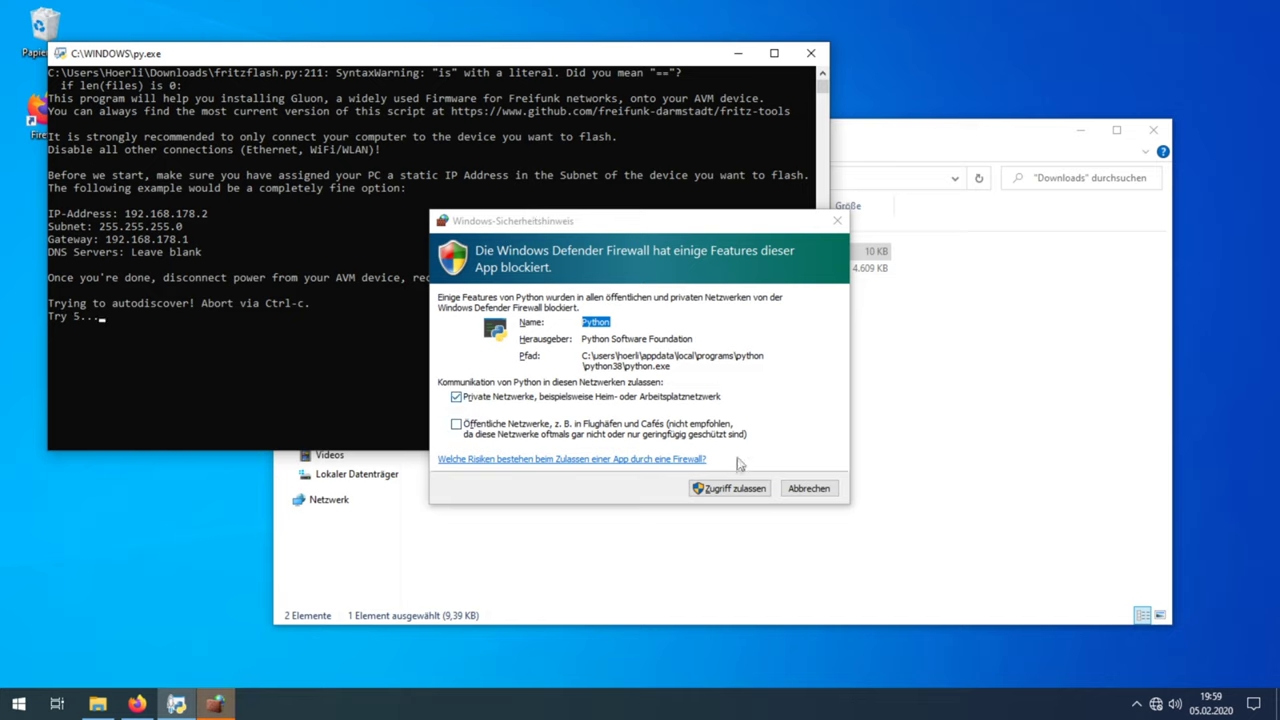
pyautogui.click(714, 436)
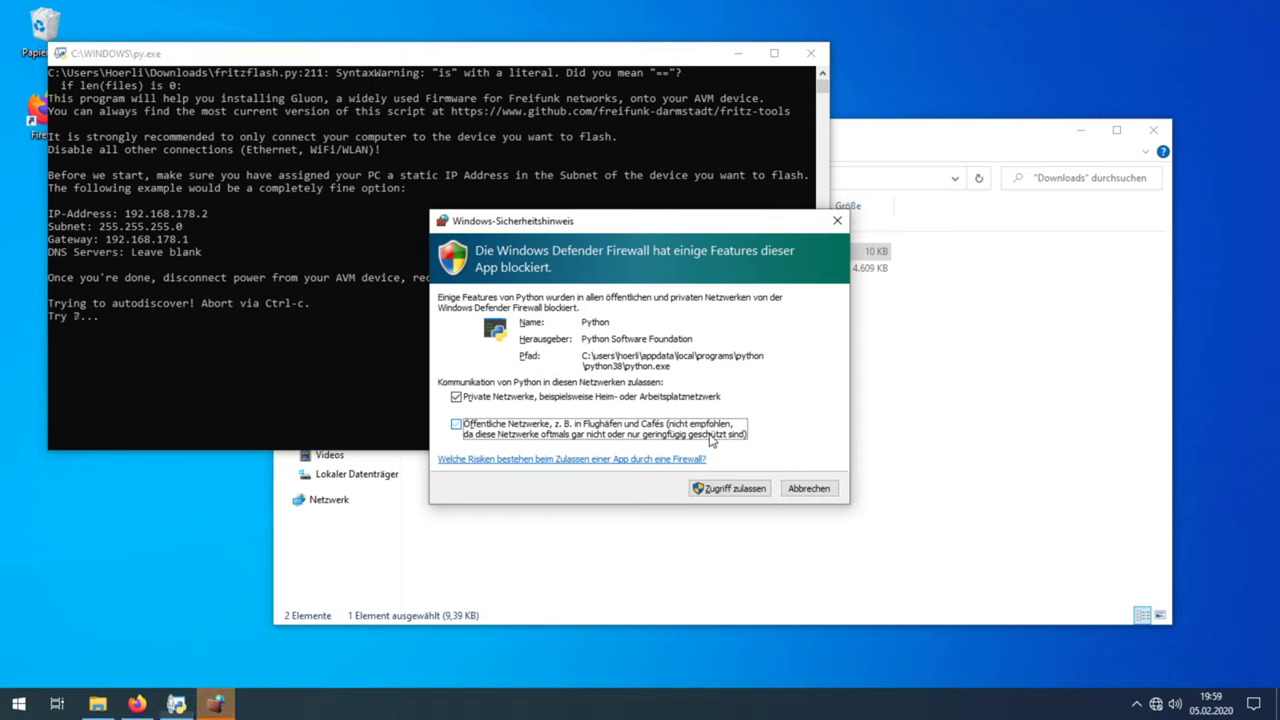
pyautogui.click(726, 488)
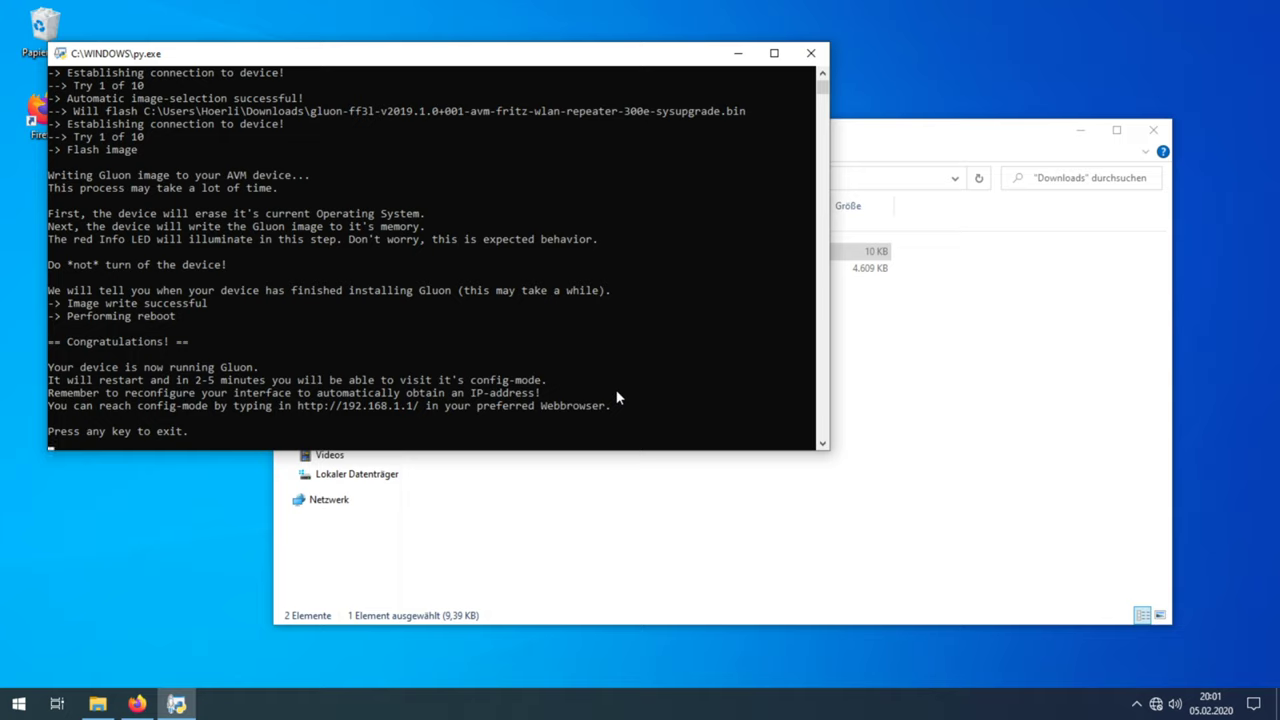
pyautogui.click(403, 418)
# Step: Exit the flash script and set Ethernet0's IPv4 to automatic IP address and DNS servers
pyautogui.press('Return')
pyautogui.press('Return')
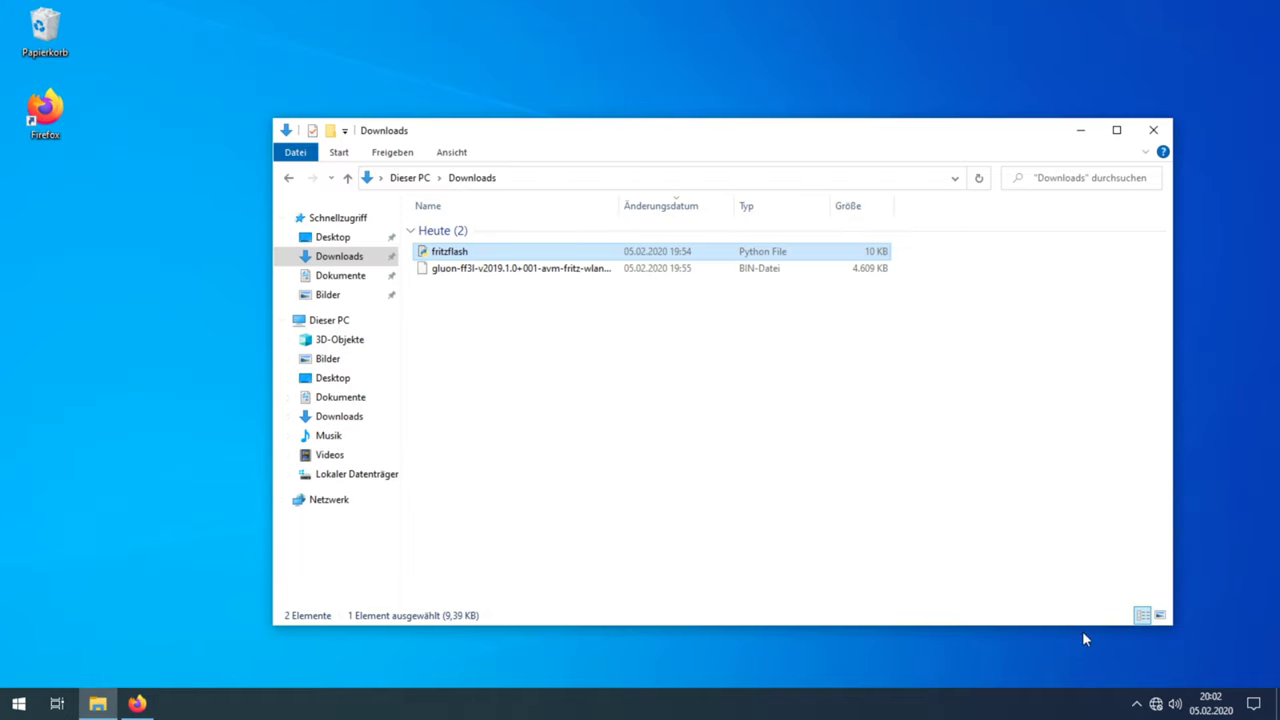
pyautogui.rightClick(1163, 706)
pyautogui.click(1157, 682)
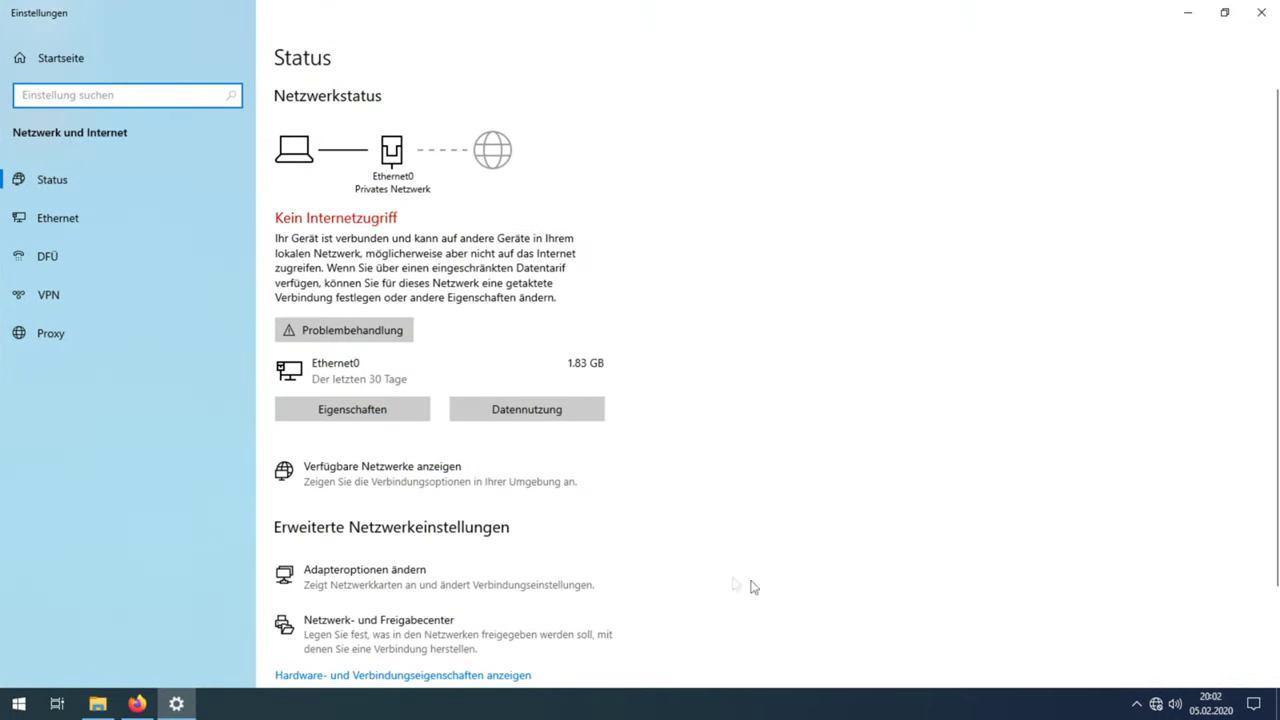
pyautogui.click(435, 573)
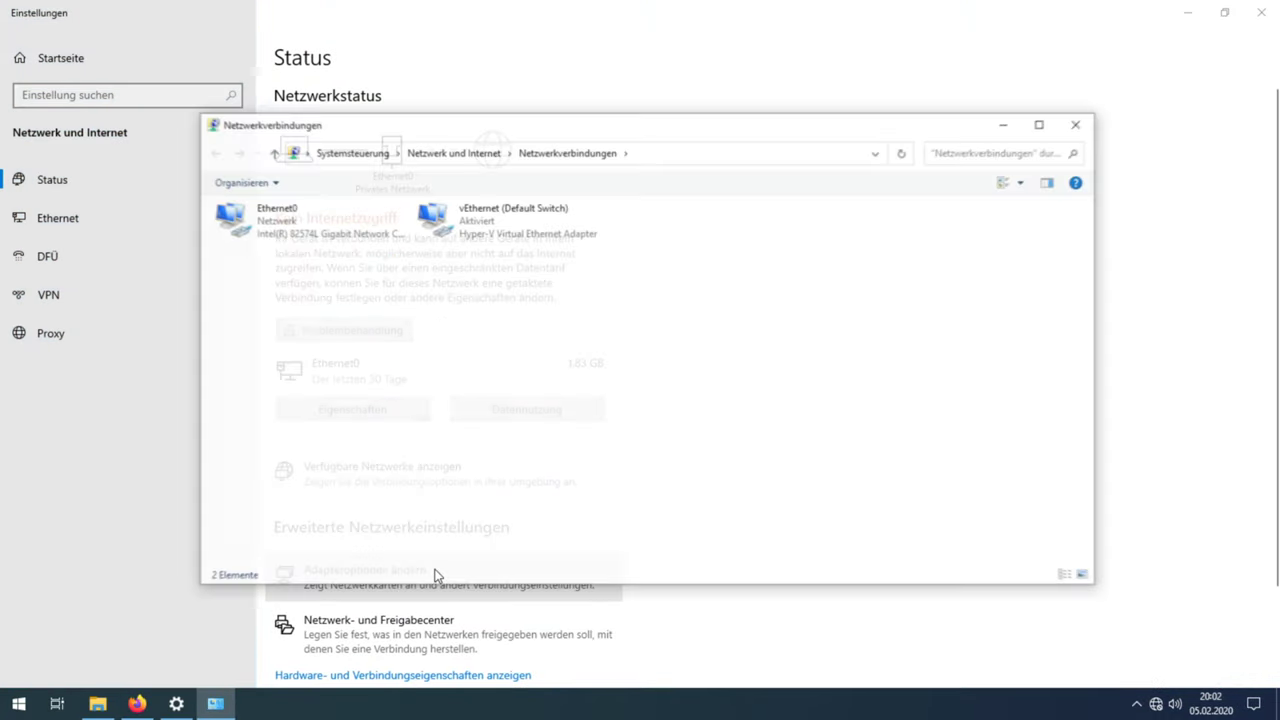
pyautogui.rightClick(314, 230)
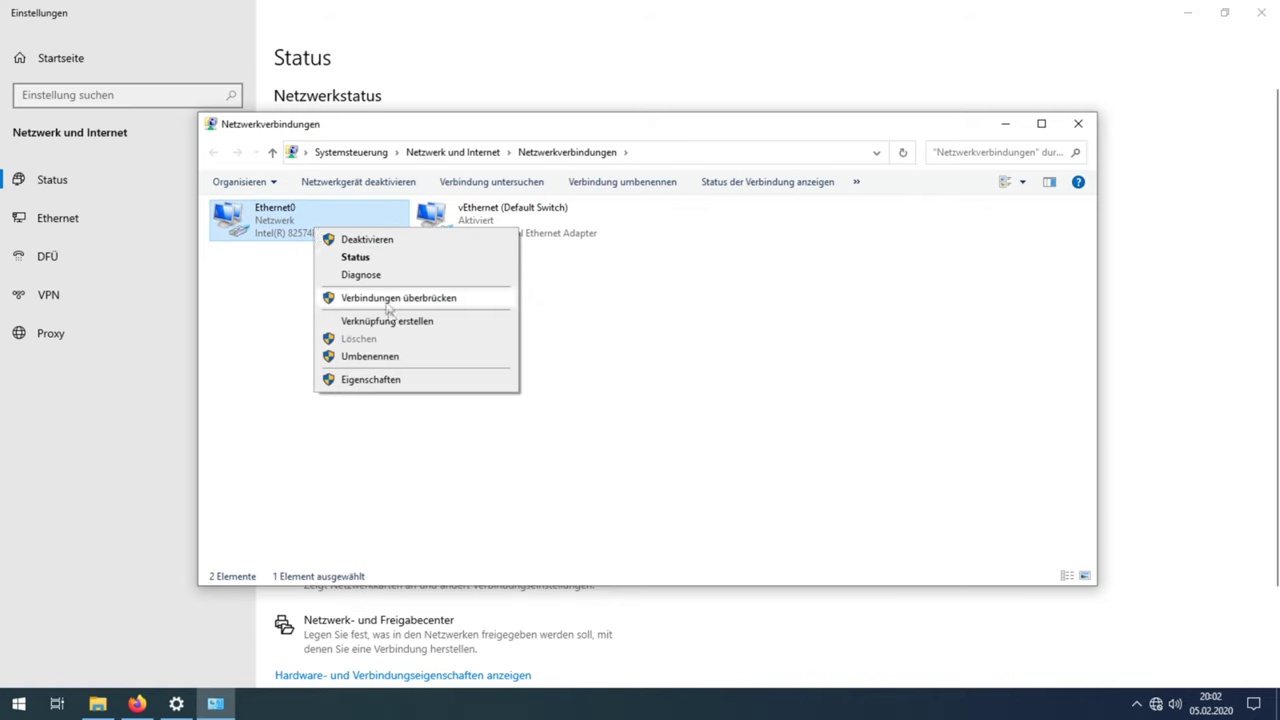
pyautogui.click(398, 385)
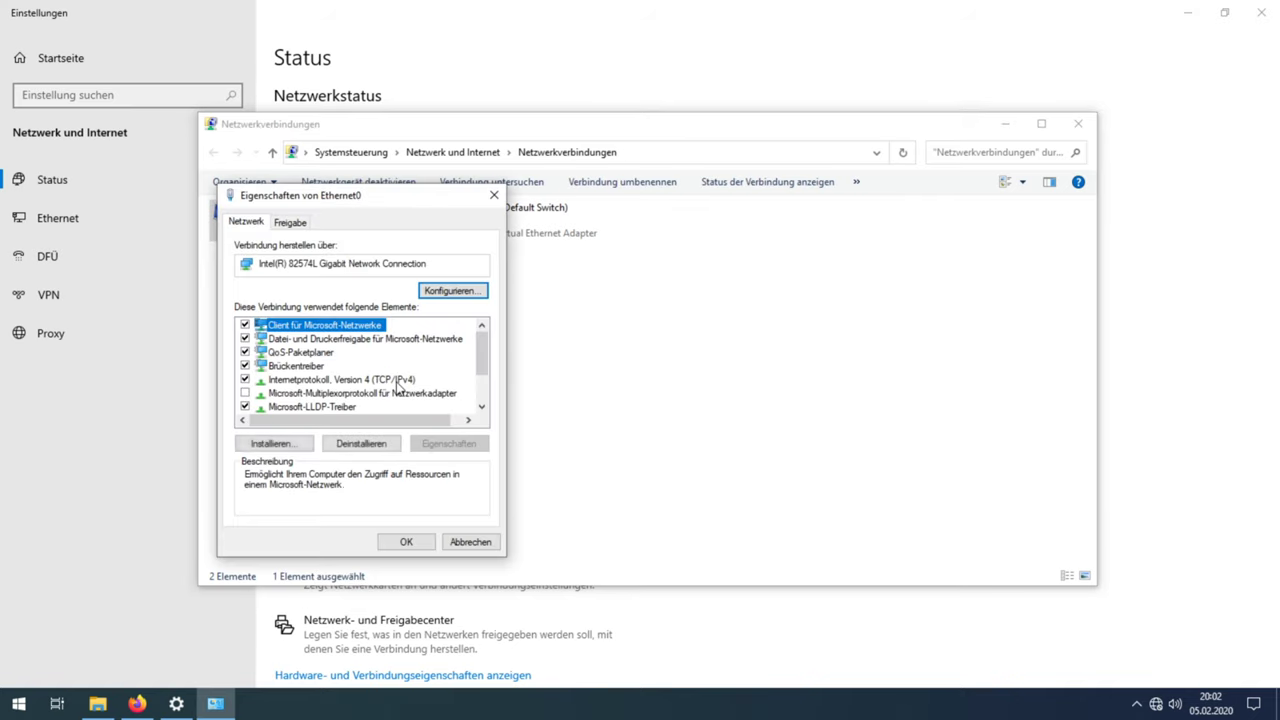
pyautogui.doubleClick(398, 385)
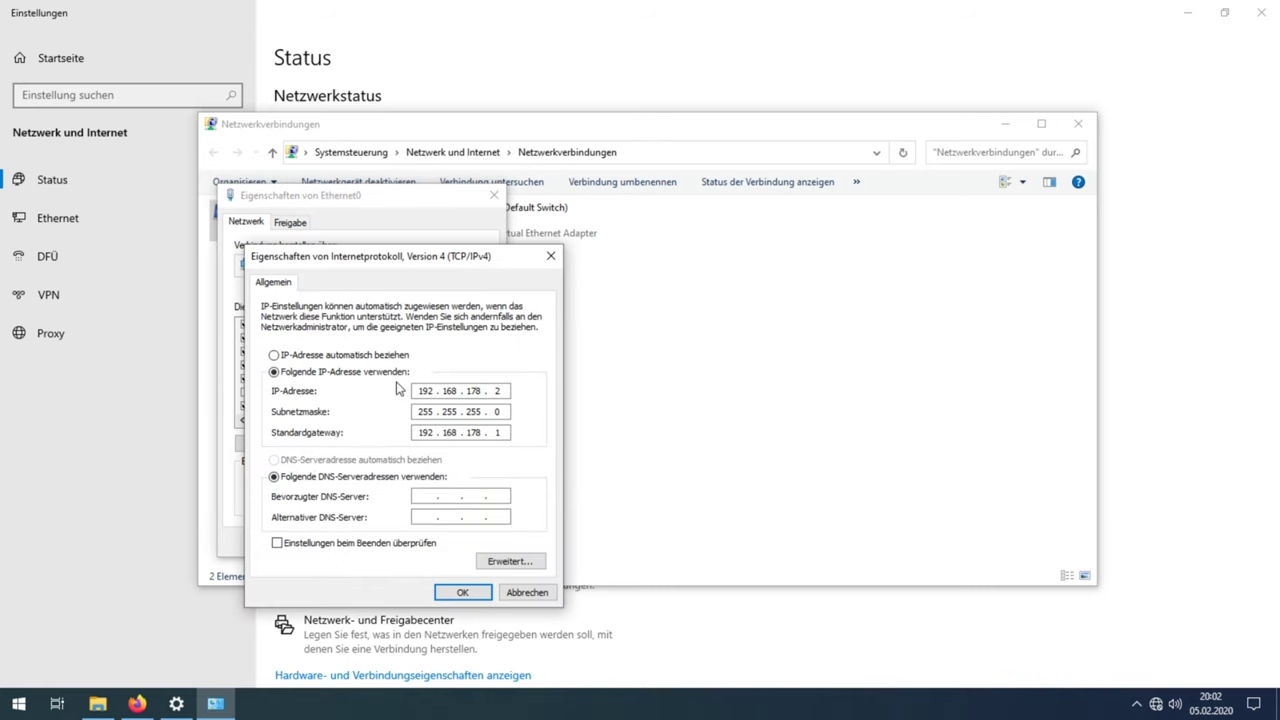
pyautogui.click(393, 357)
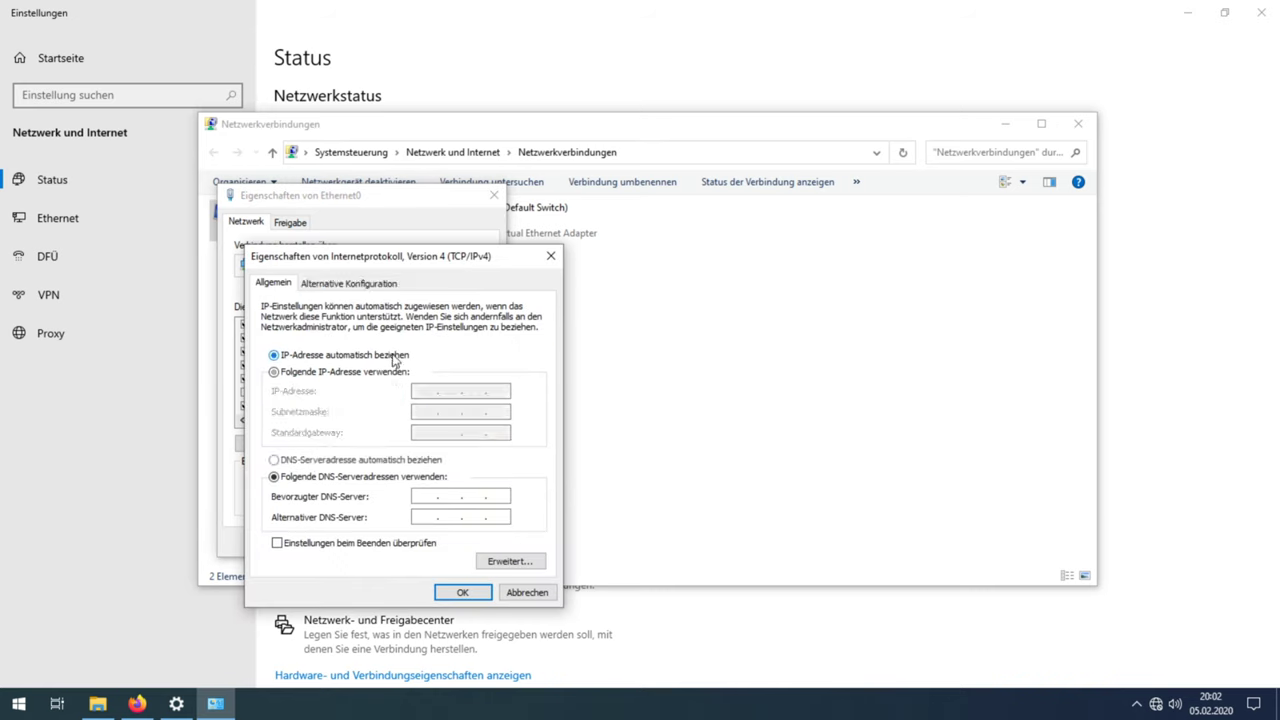
pyautogui.click(391, 462)
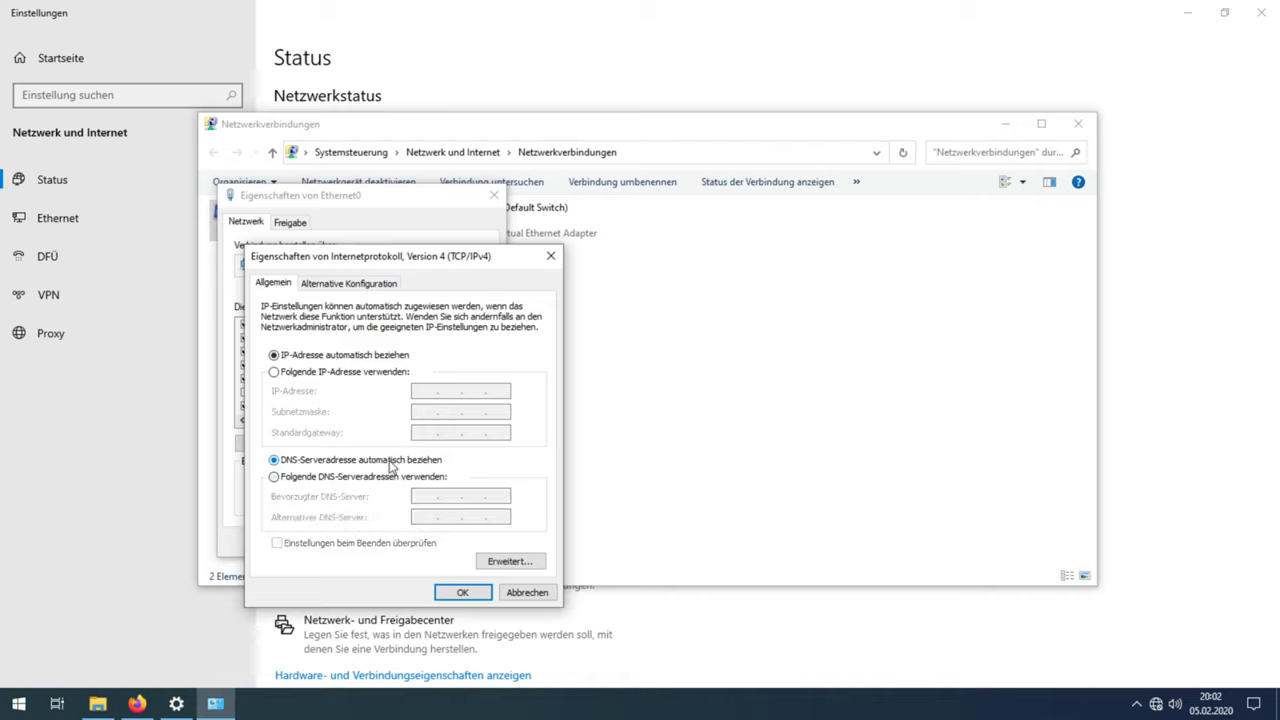
pyautogui.click(456, 594)
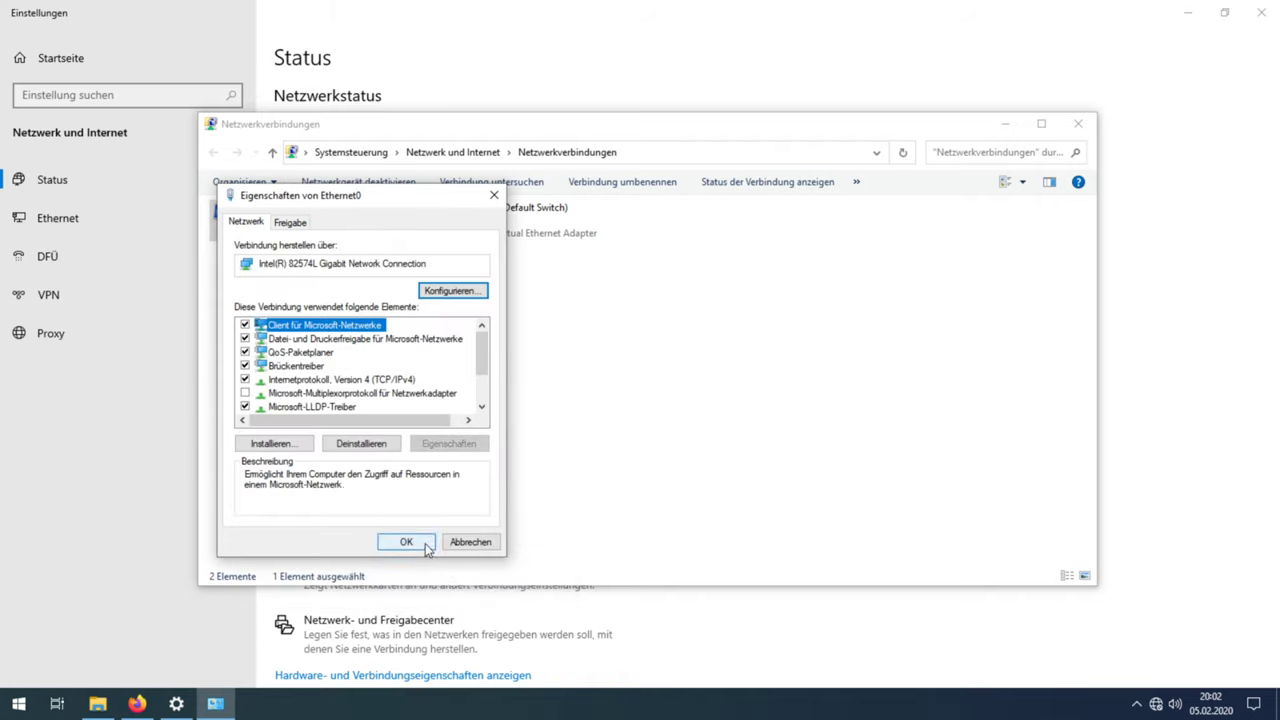
pyautogui.click(426, 546)
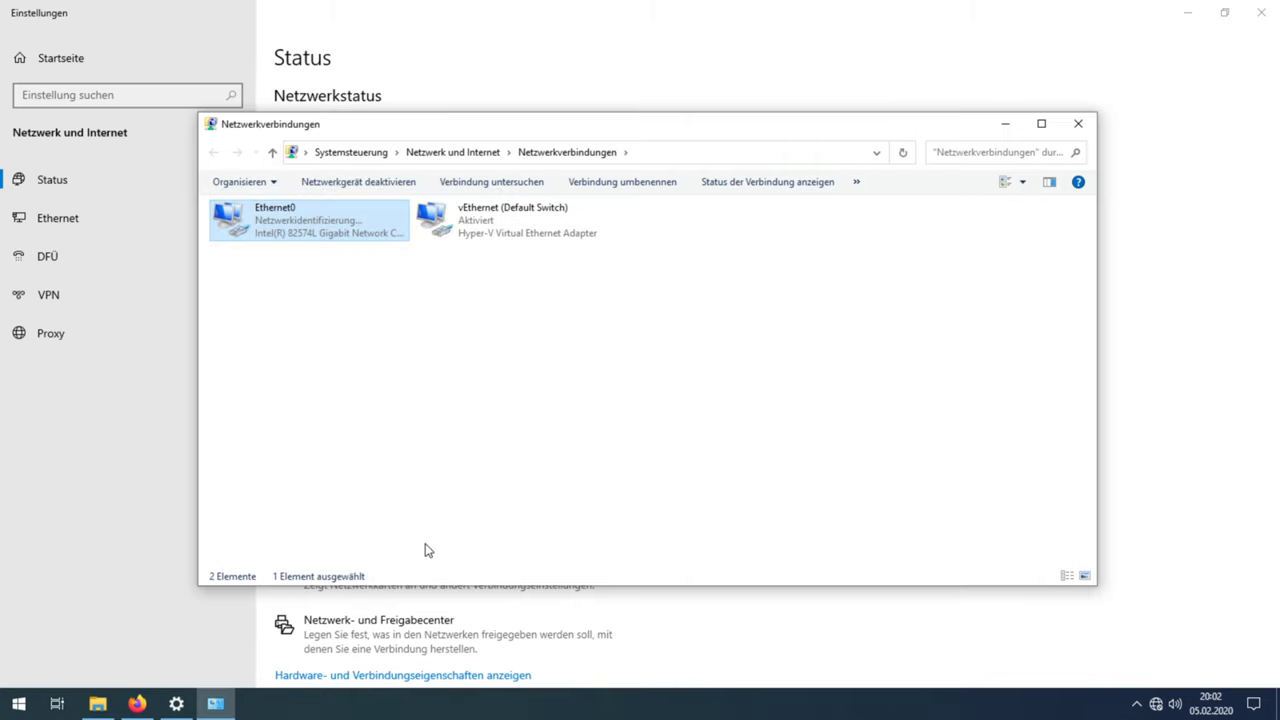
pyautogui.click(1078, 123)
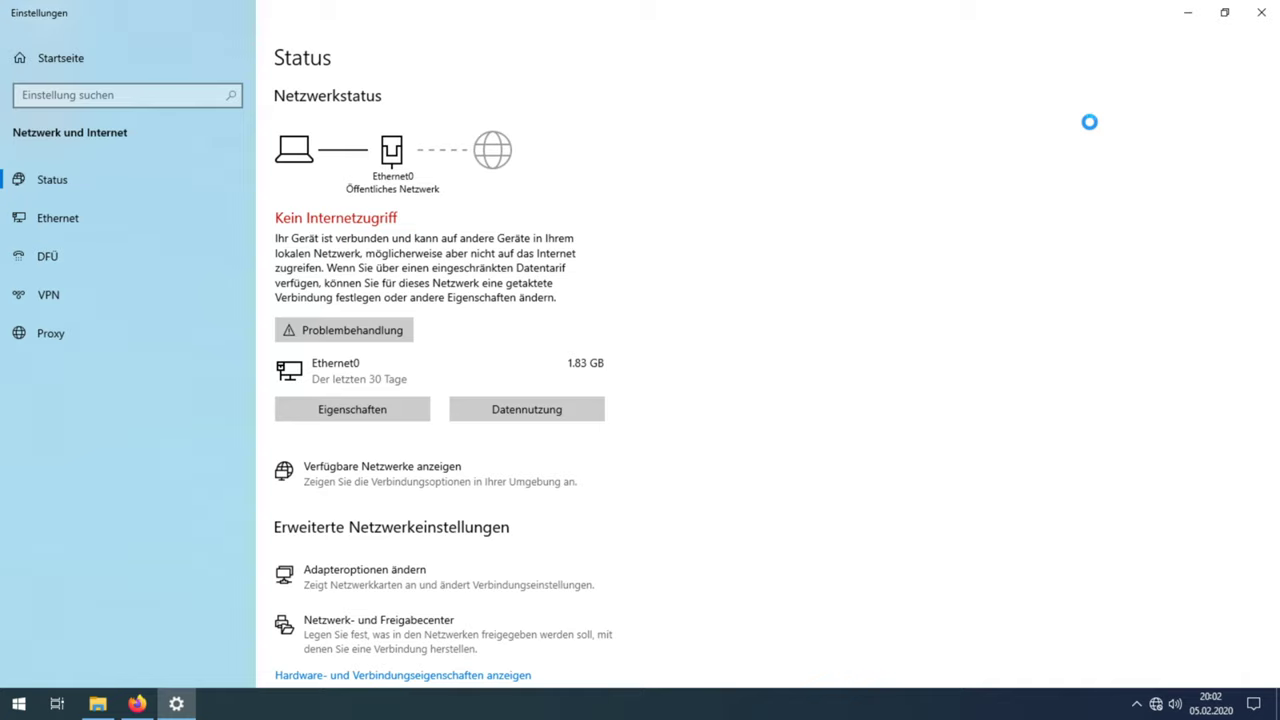
# Step: Close Settings and load 192.168.1.1 in a new Firefox tab
pyautogui.click(1263, 18)
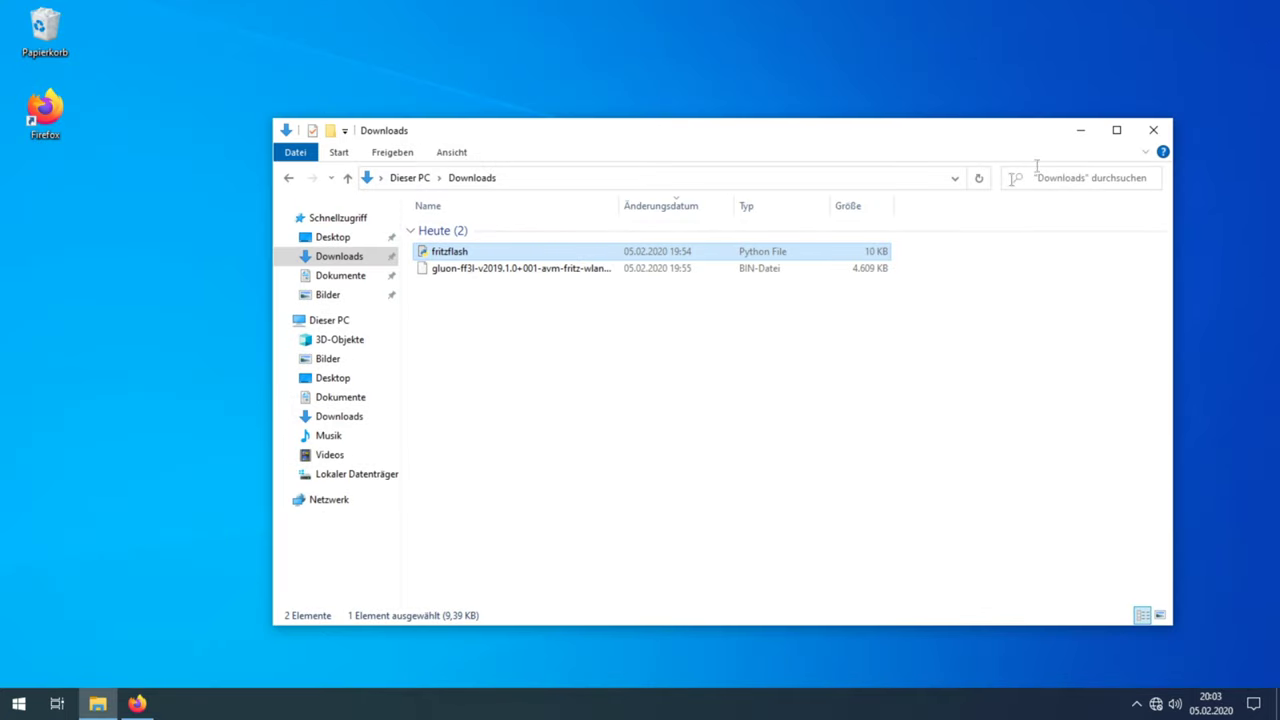
pyautogui.click(140, 702)
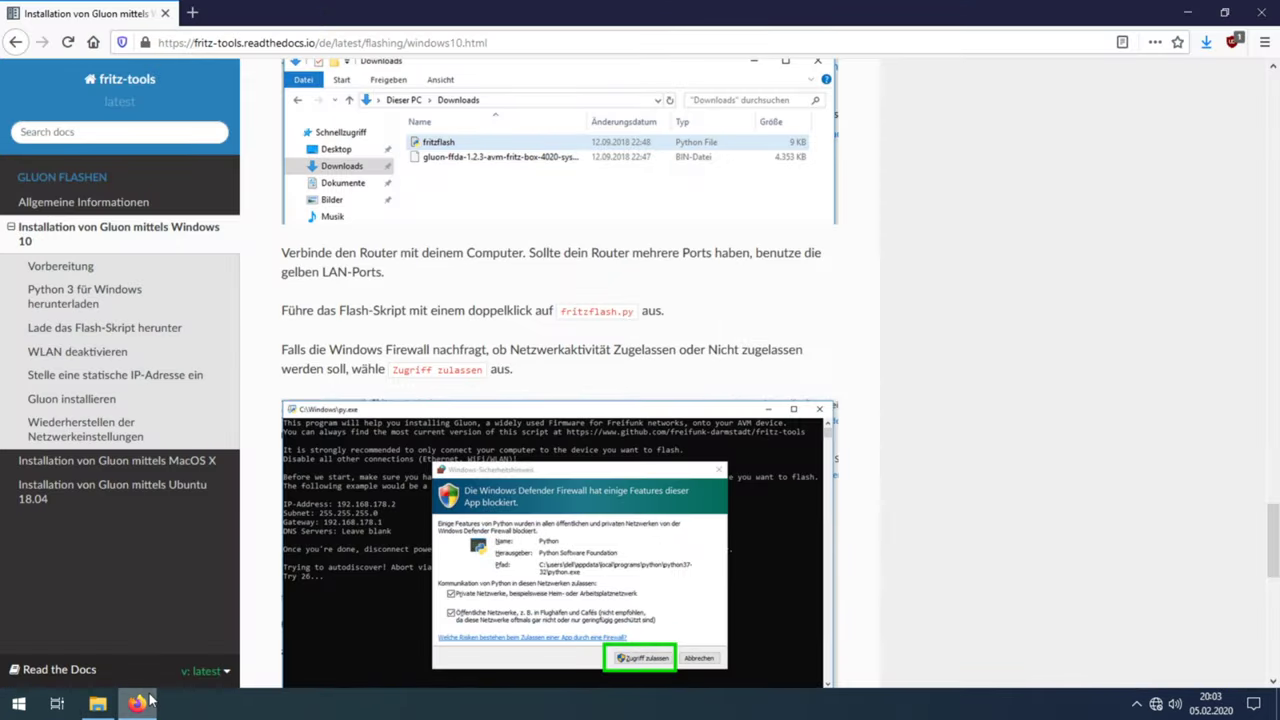
pyautogui.click(193, 13)
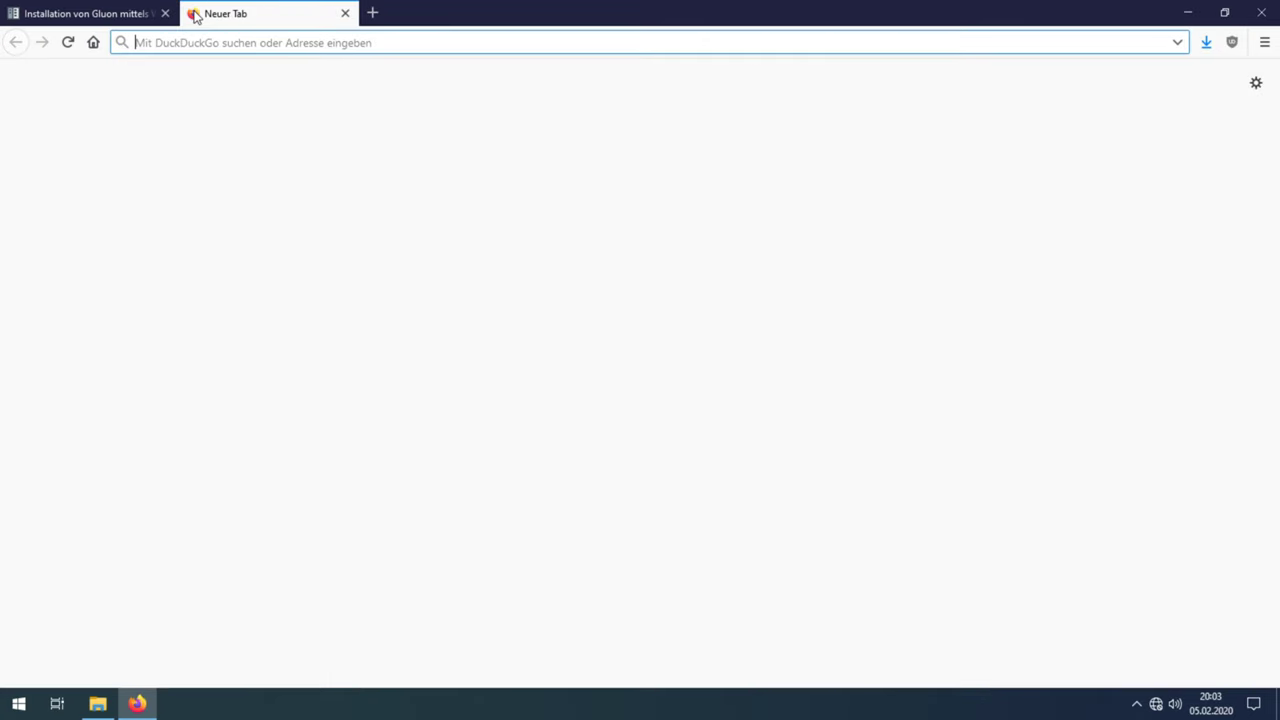
pyautogui.write('192.168.1.1')
pyautogui.press('Return')
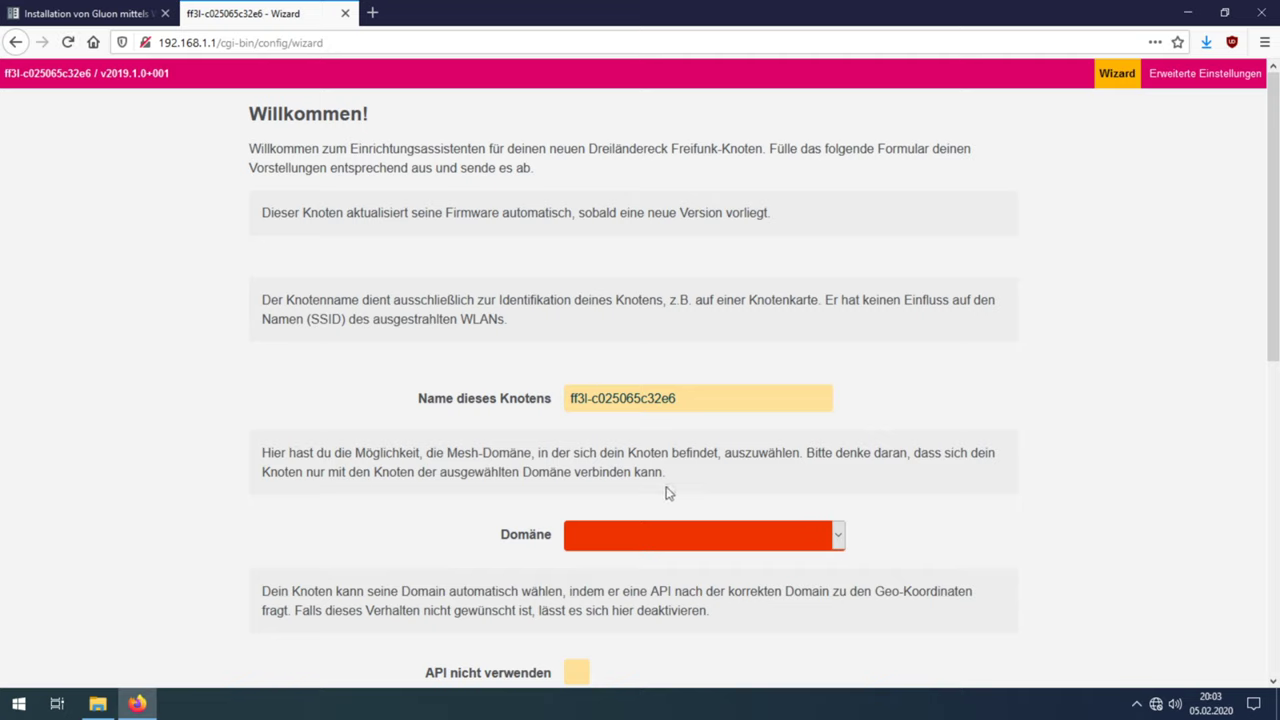
# Step: Rename the node from ff3l-c025065c32e6 to ff3l-hoerli-test and select the Schwarzwald-Baar domain
pyautogui.click(695, 397)
pyautogui.moveTo(695, 397); pyautogui.dragTo(592, 396)
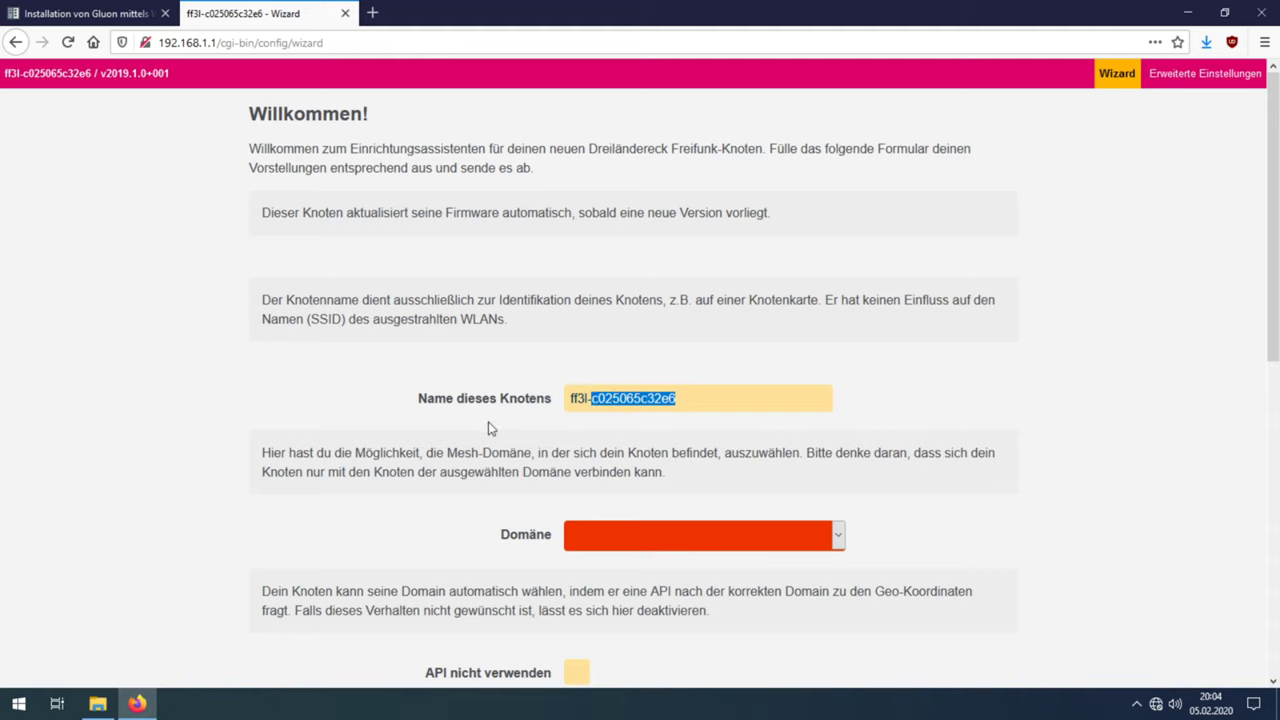
pyautogui.press('BackSpace')
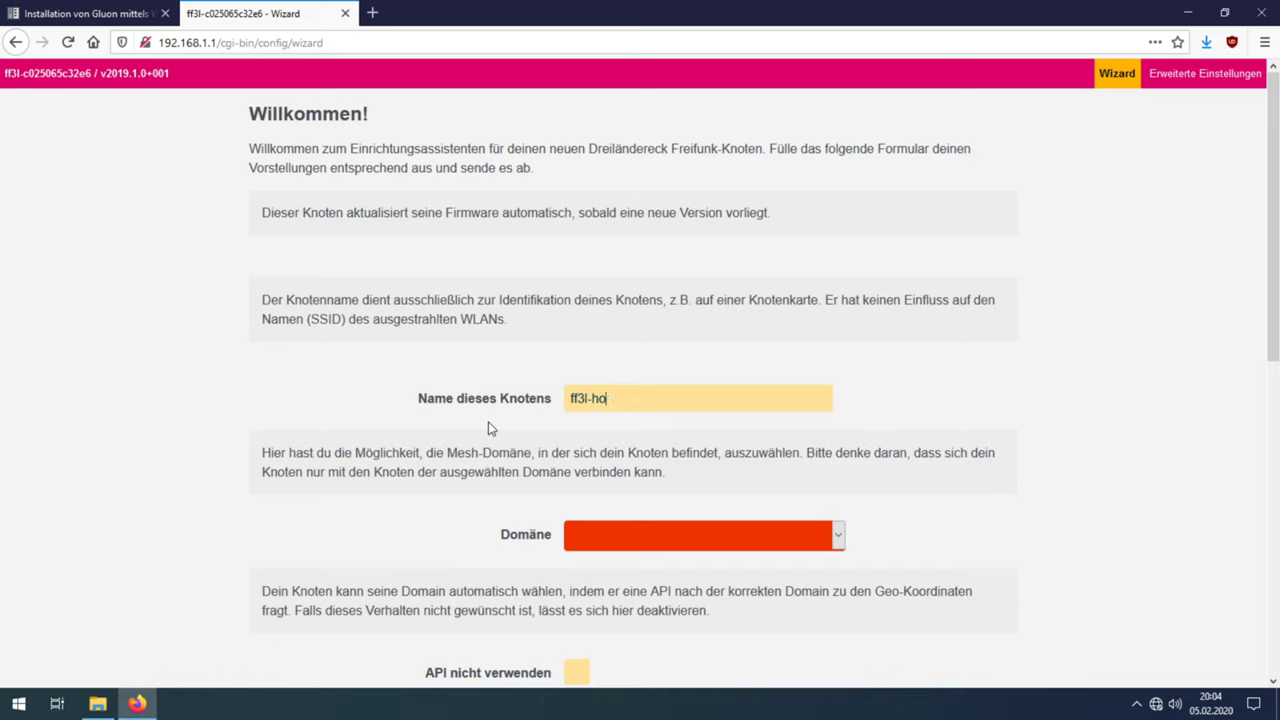
pyautogui.write('hoerli-test')
pyautogui.click(838, 536)
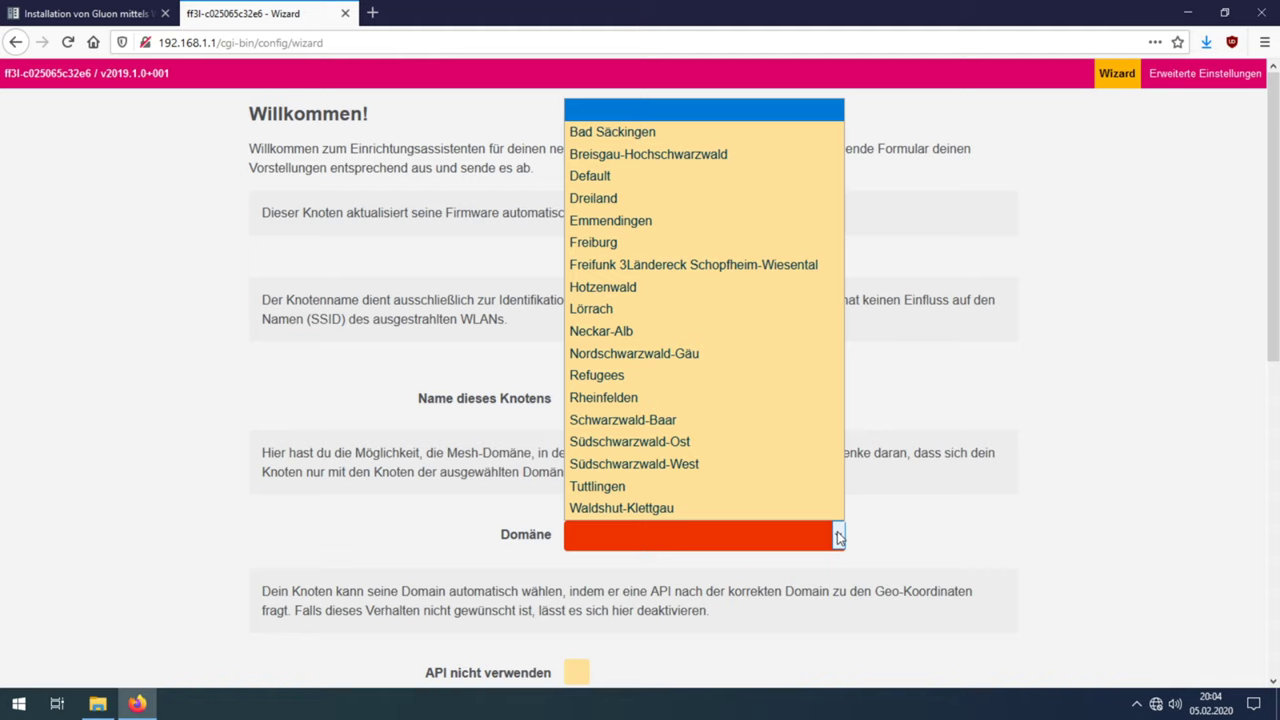
pyautogui.click(825, 419)
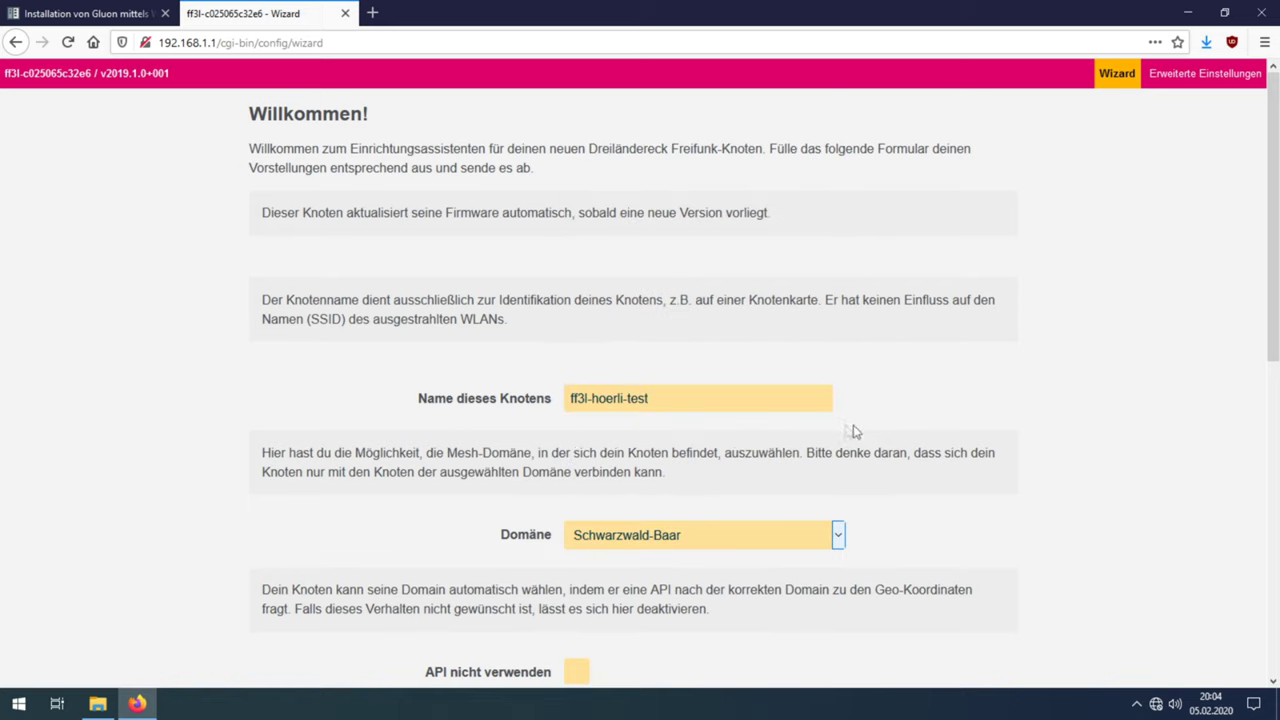
# Step: Turn off automatic domain selection via the API and enable Mesh-VPN over the internet connection
pyautogui.scroll(-5, 979, 442)
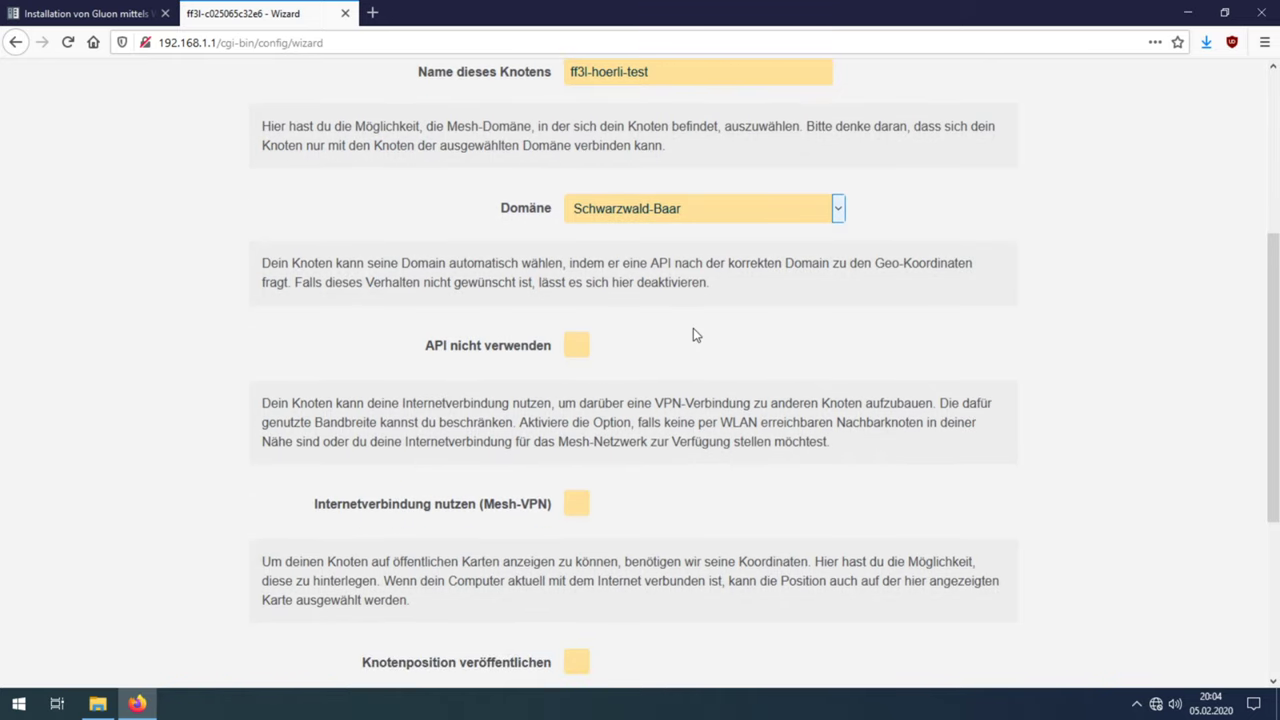
pyautogui.click(574, 347)
pyautogui.scroll(-2, 600, 390)
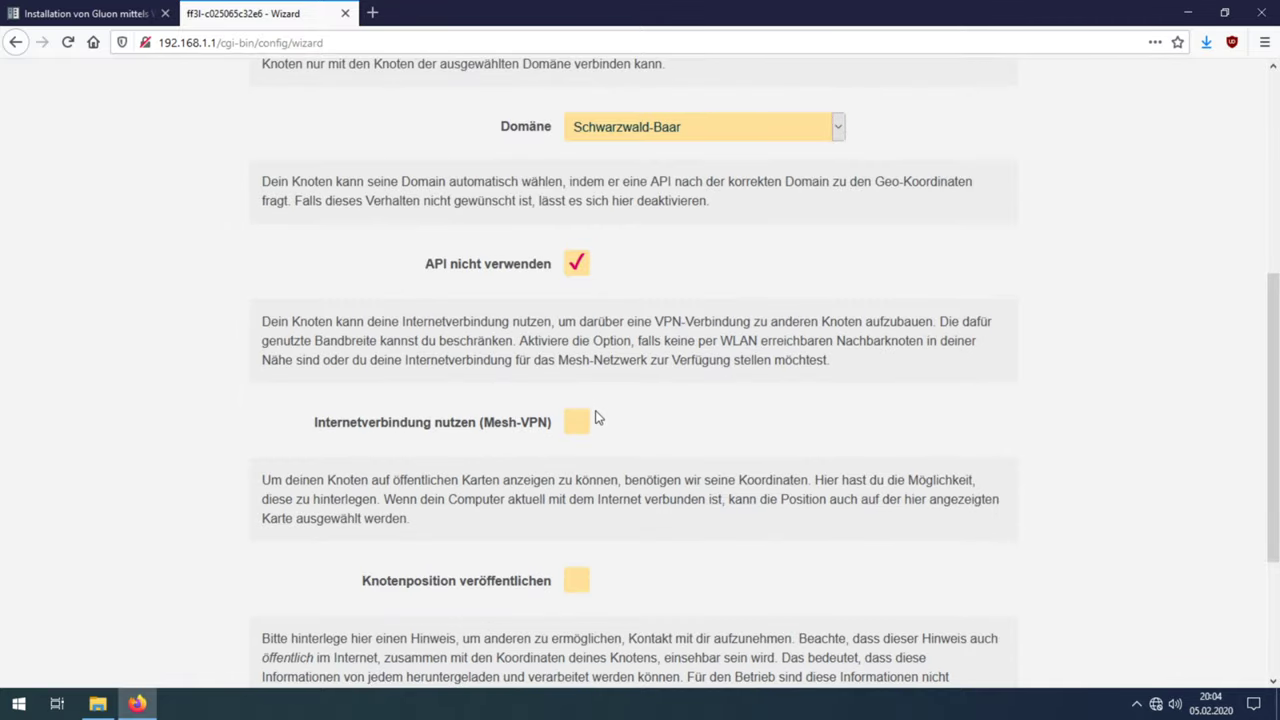
pyautogui.scroll(-2, 597, 410)
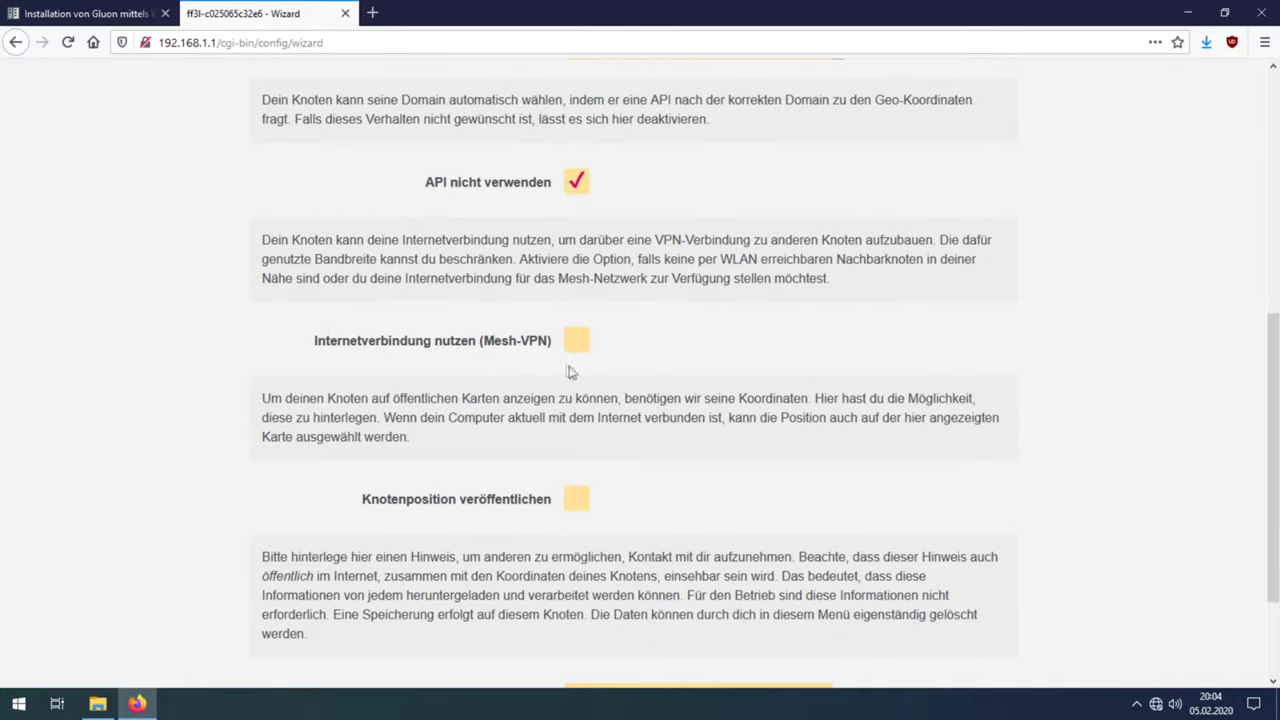
pyautogui.click(578, 343)
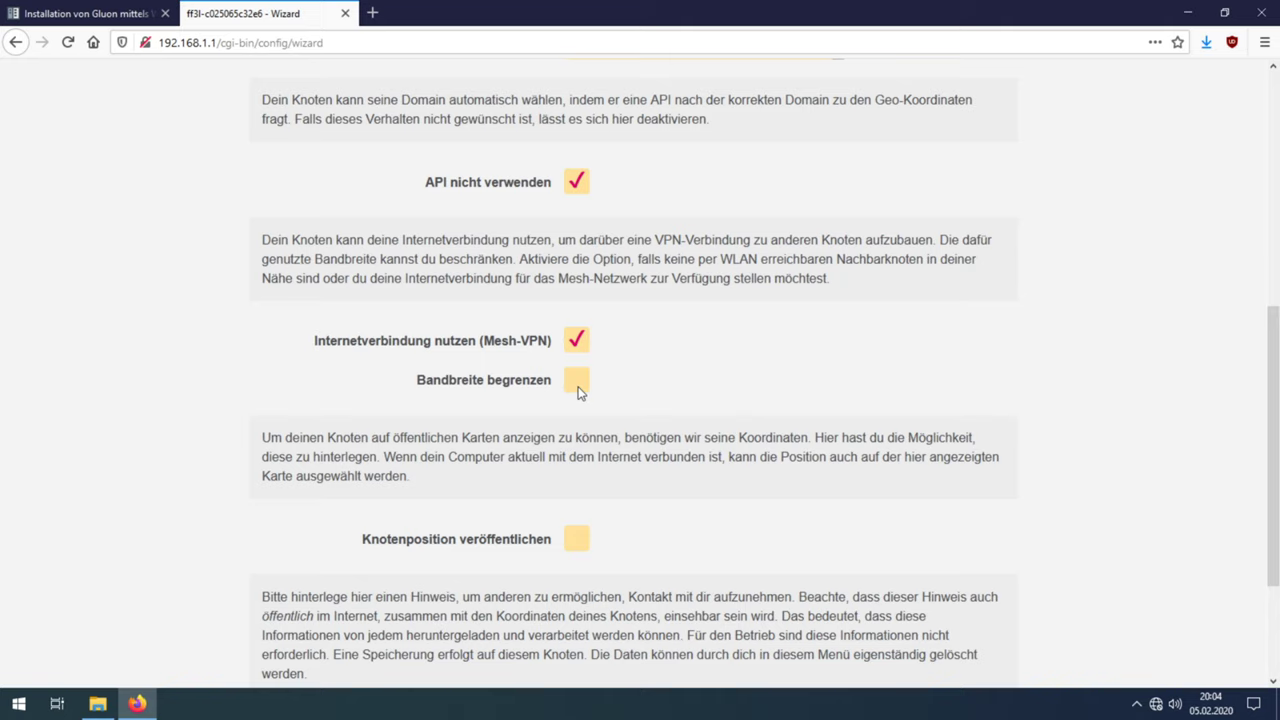
# Step: Try a 200/100 bandwidth limit, switch limiting back off, and enable publishing the node position
pyautogui.click(578, 385)
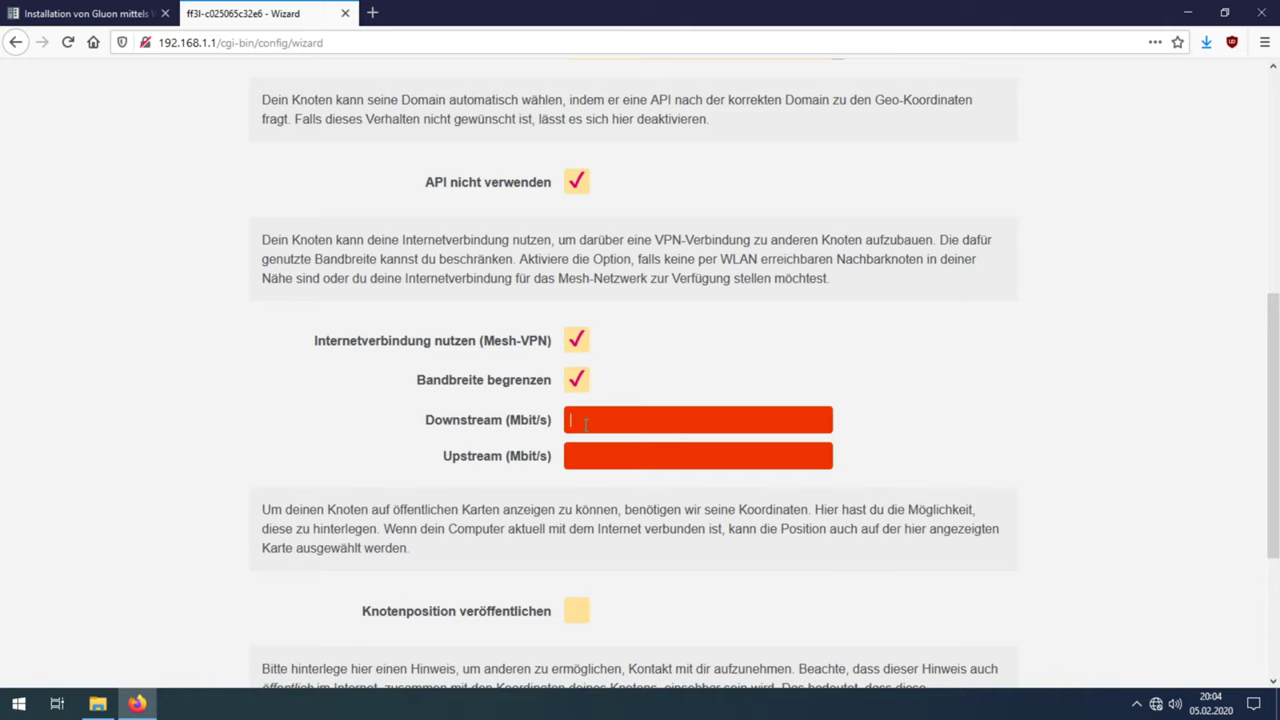
pyautogui.click(583, 425)
pyautogui.write('200')
pyautogui.click(597, 452)
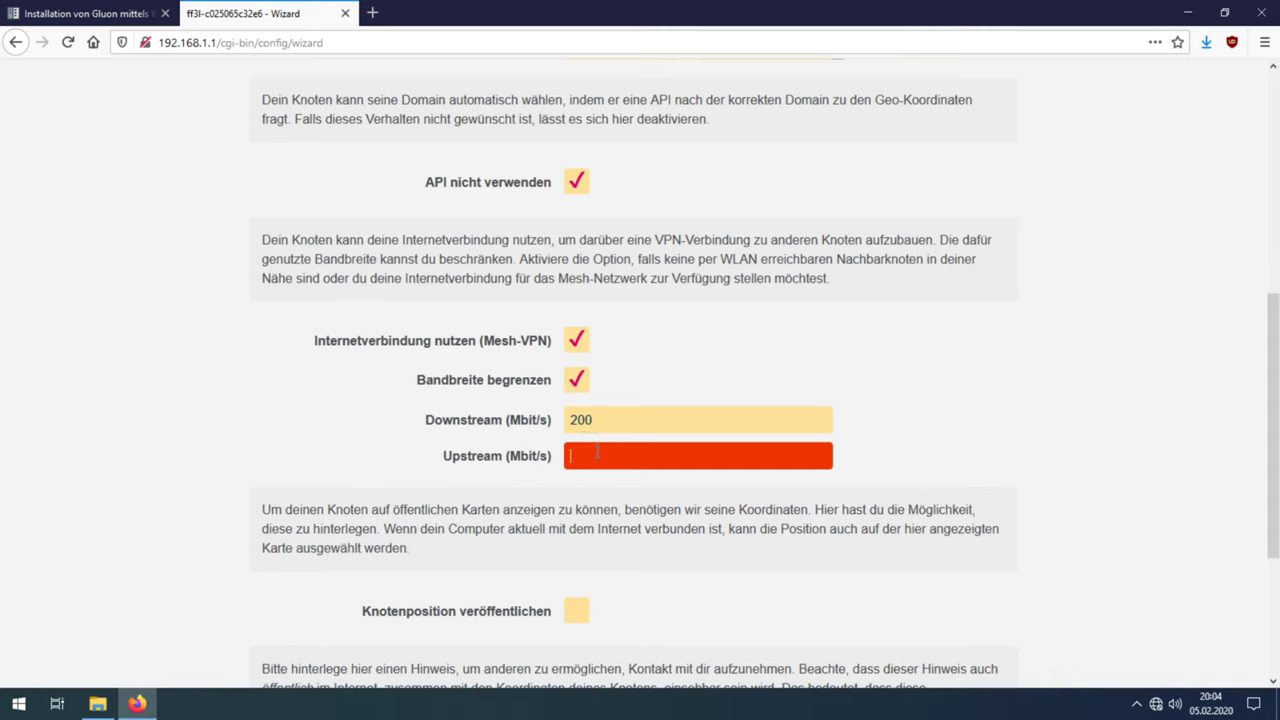
pyautogui.write('100')
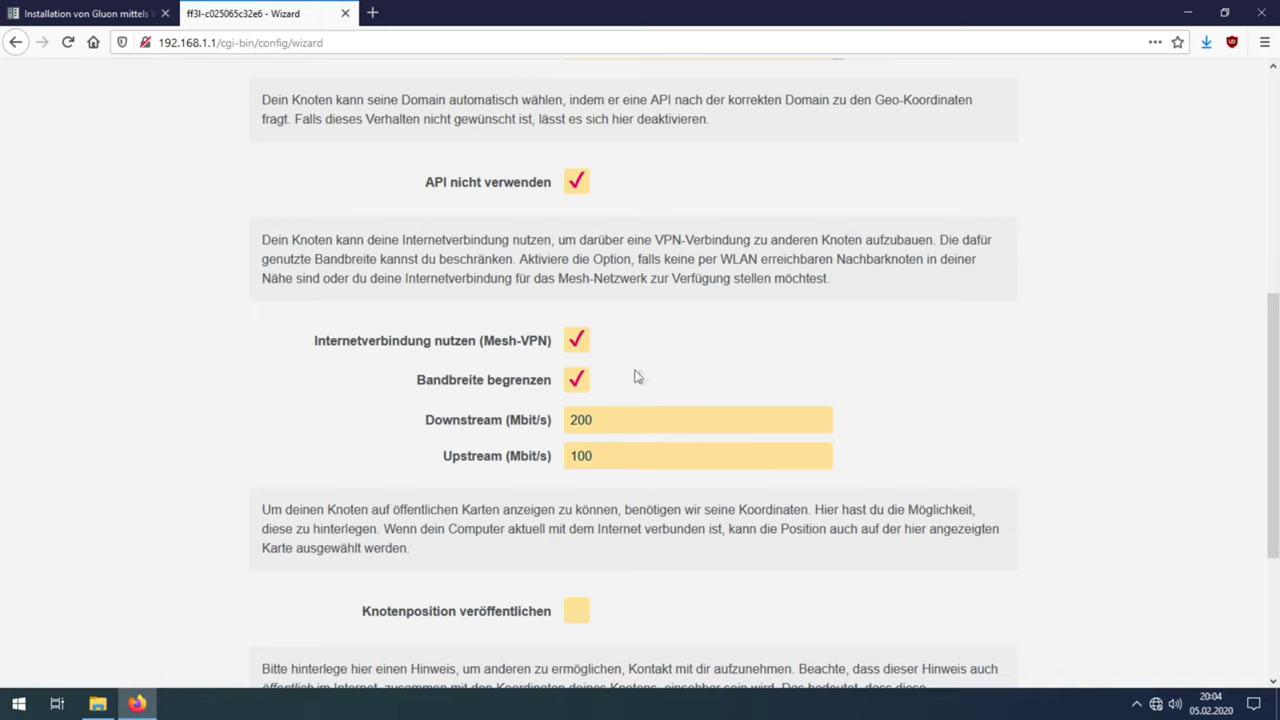
pyautogui.click(580, 382)
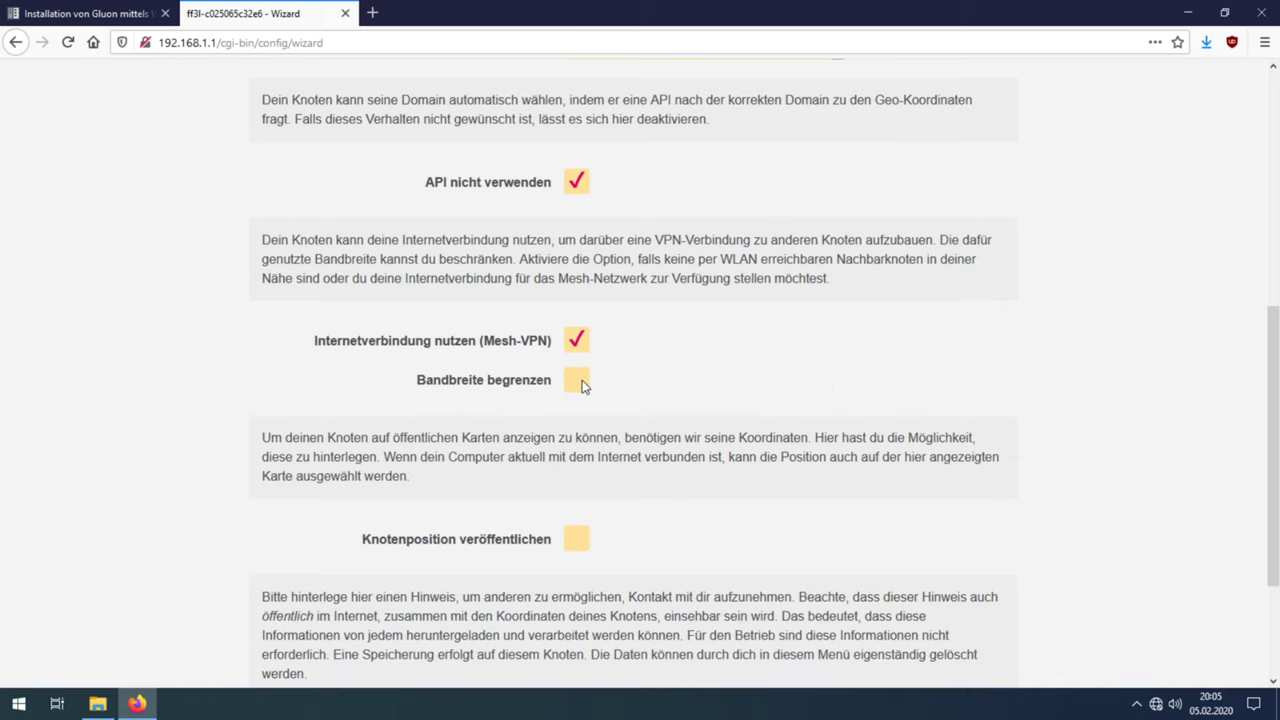
pyautogui.click(577, 541)
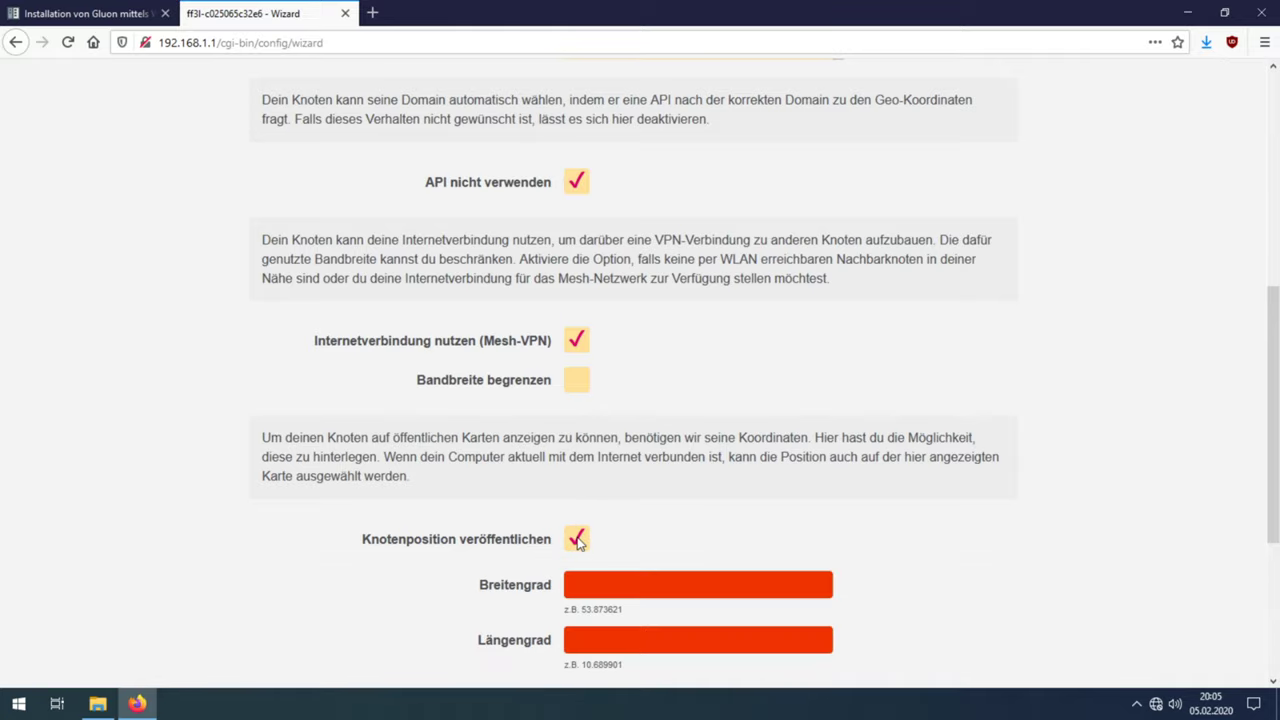
pyautogui.scroll(-5, 577, 541)
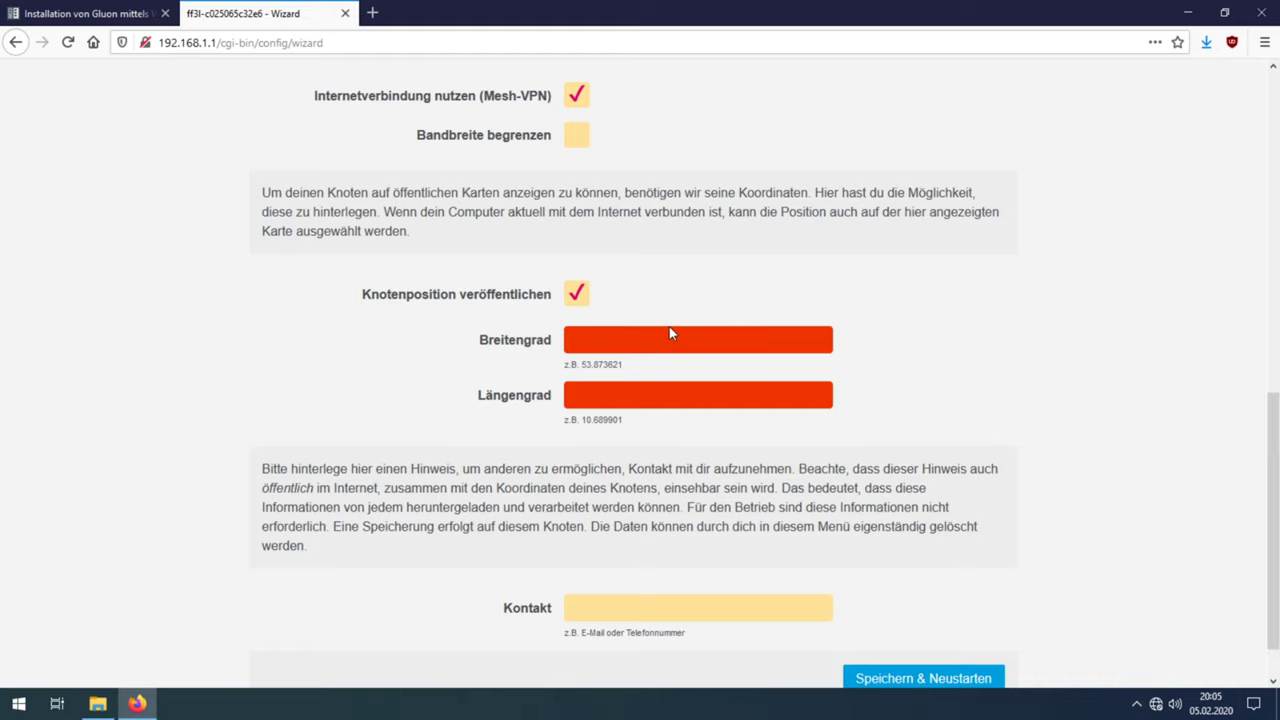
# Step: Turn node position publishing back off and enter a contact e-mail address
pyautogui.click(583, 298)
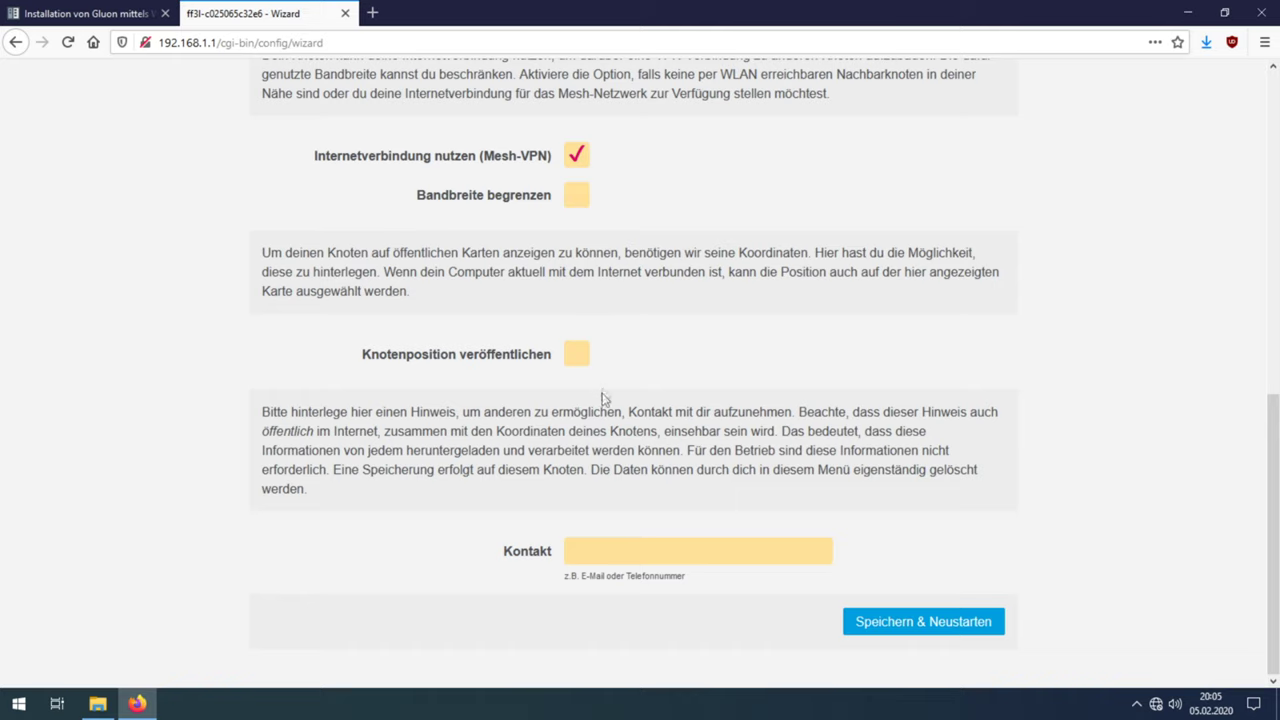
pyautogui.click(608, 543)
pyautogui.write('deinkontakt@mail.de')
# Step: Save and restart the node, then highlight its name and public VPN key on the completion page
pyautogui.click(880, 630)
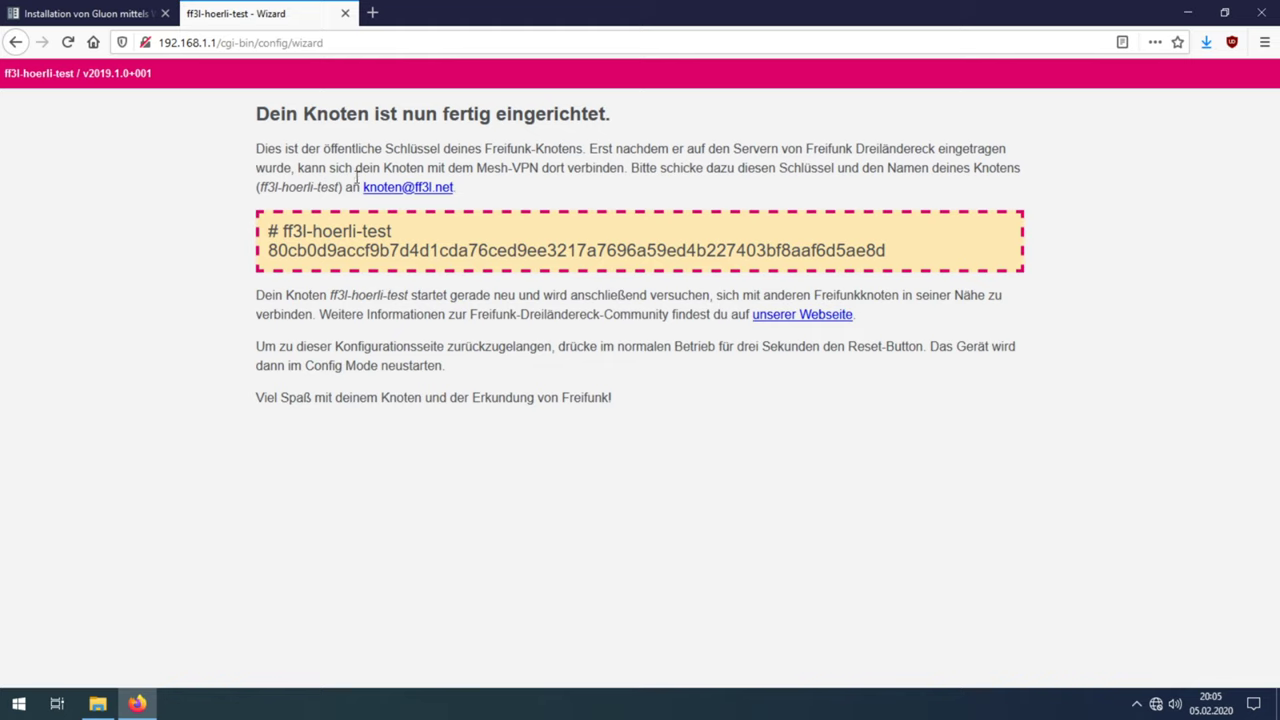
pyautogui.moveTo(267, 231); pyautogui.dragTo(891, 270)
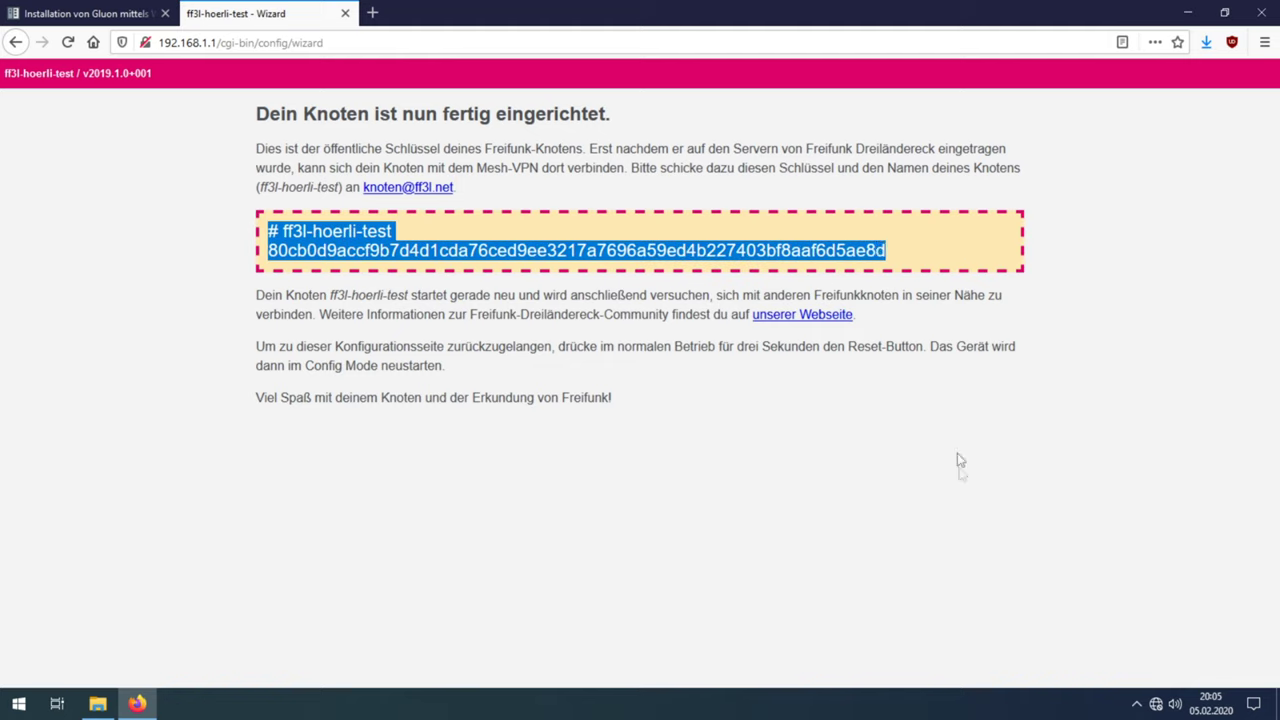
pyautogui.click(961, 521)
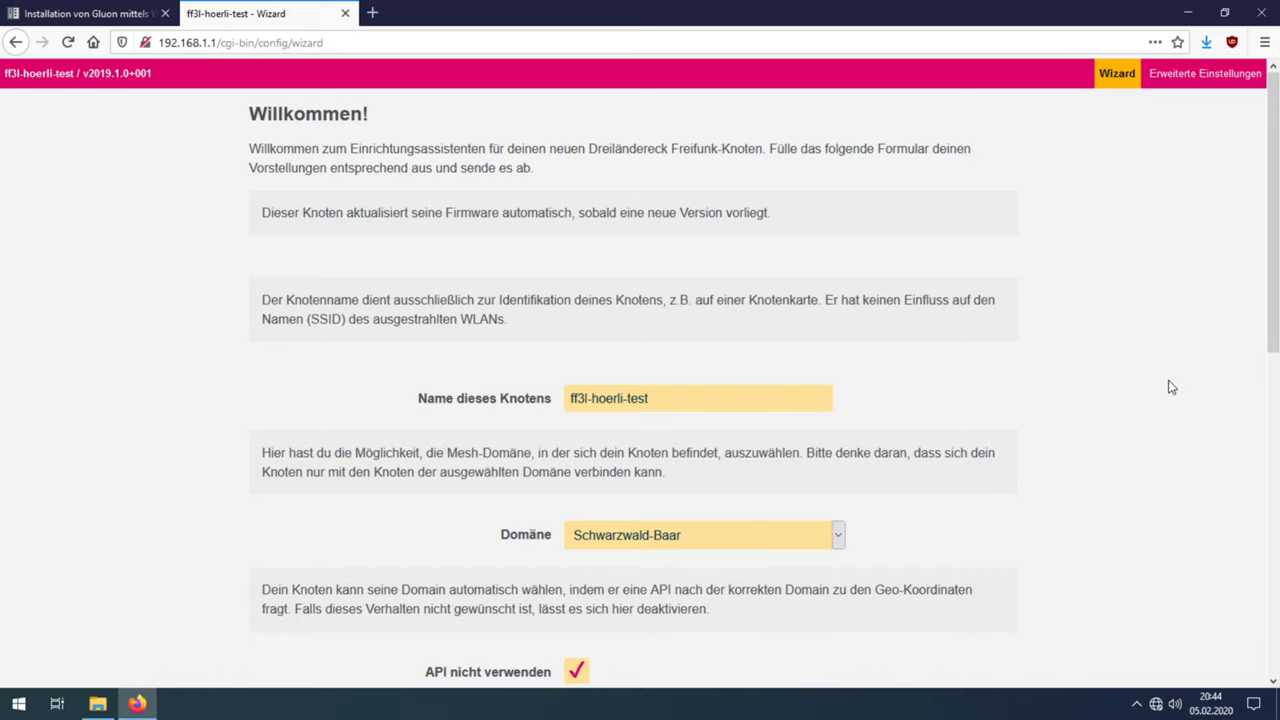
# Step: Open the advanced settings' Remotezugriff page and scroll through its empty SSH key and password fields
pyautogui.click(1200, 80)
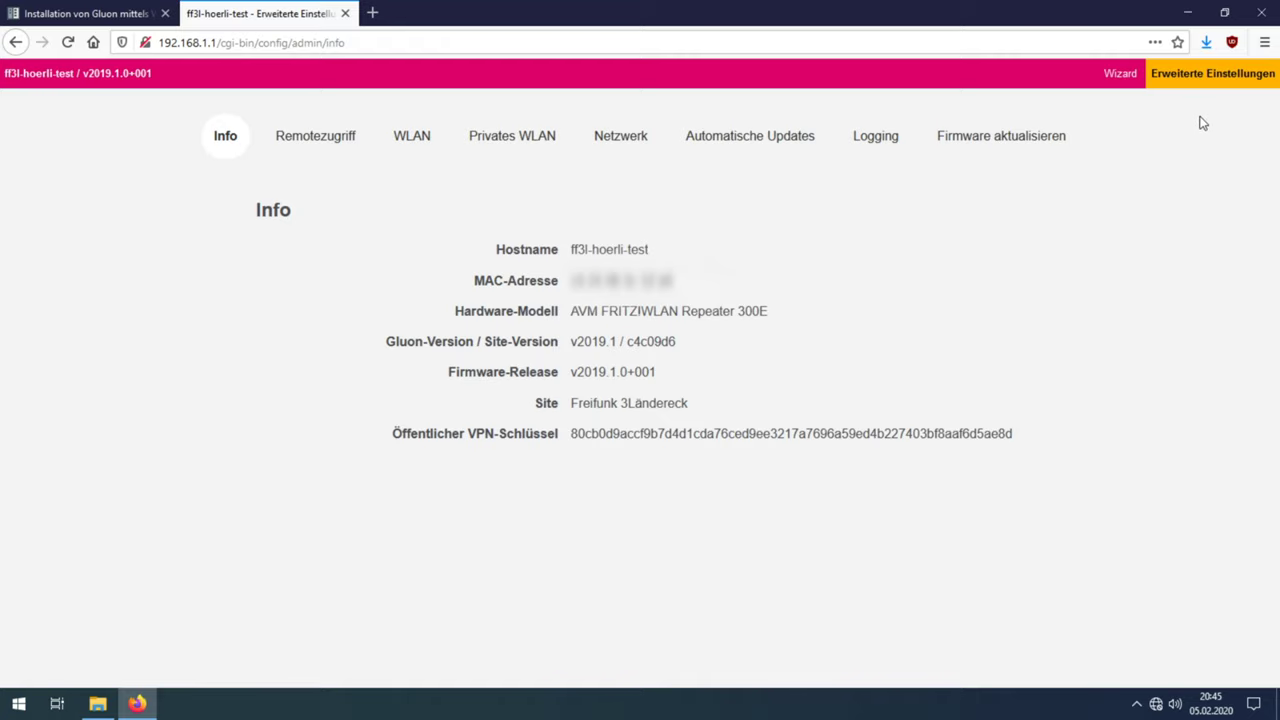
pyautogui.click(338, 149)
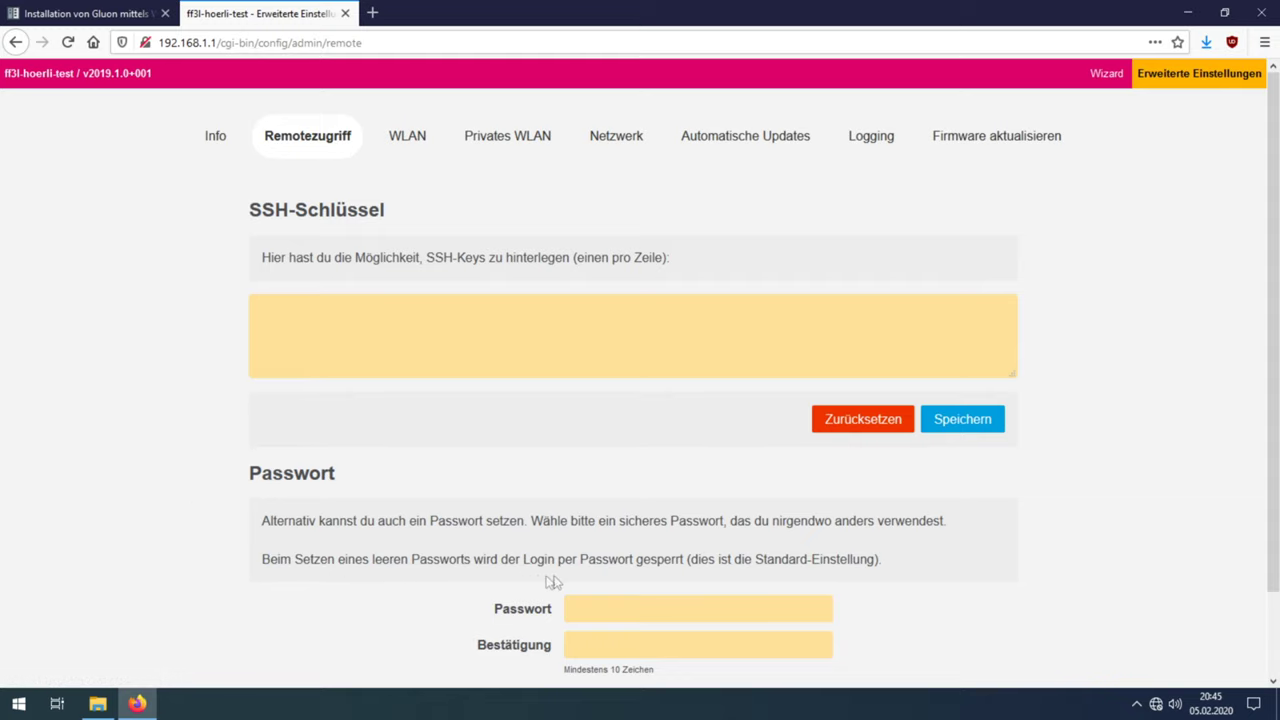
pyautogui.scroll(-2, 920, 615)
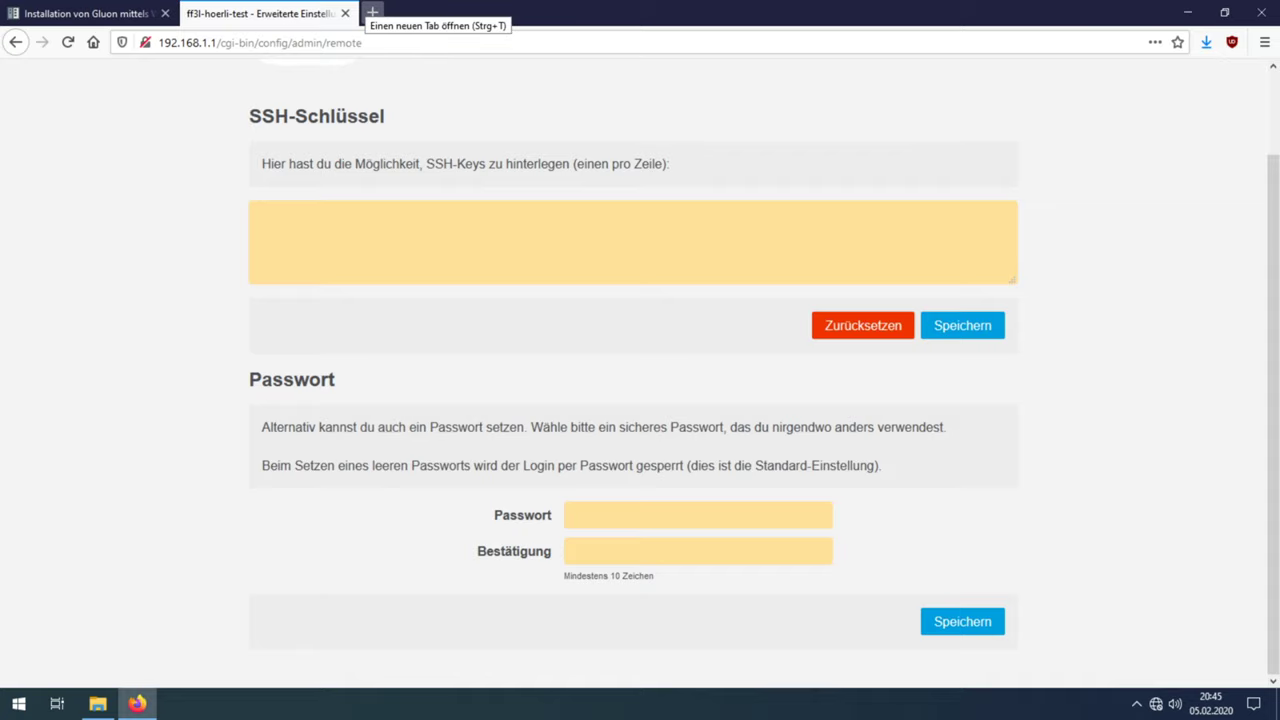
pyautogui.scroll(2, 394, 200)
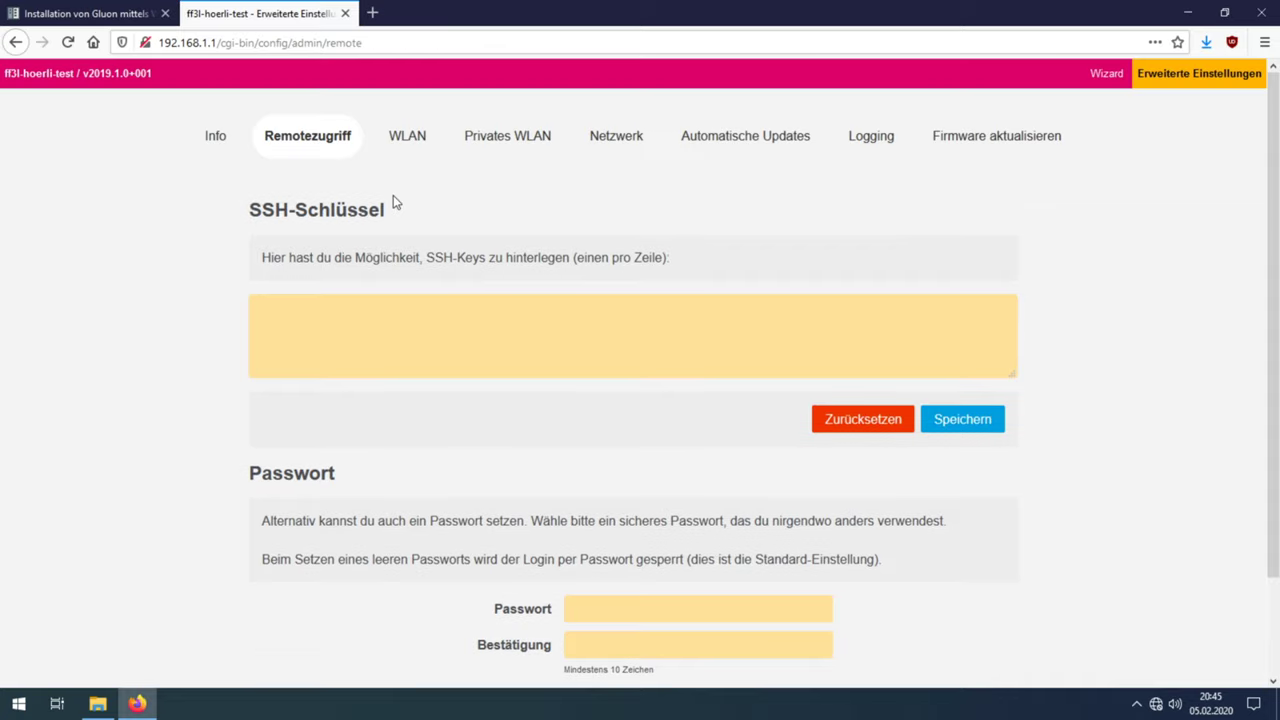
# Step: Save WLAN transmit power as 20 dBm (100 mW), then go to the Privates WLAN page
pyautogui.click(411, 145)
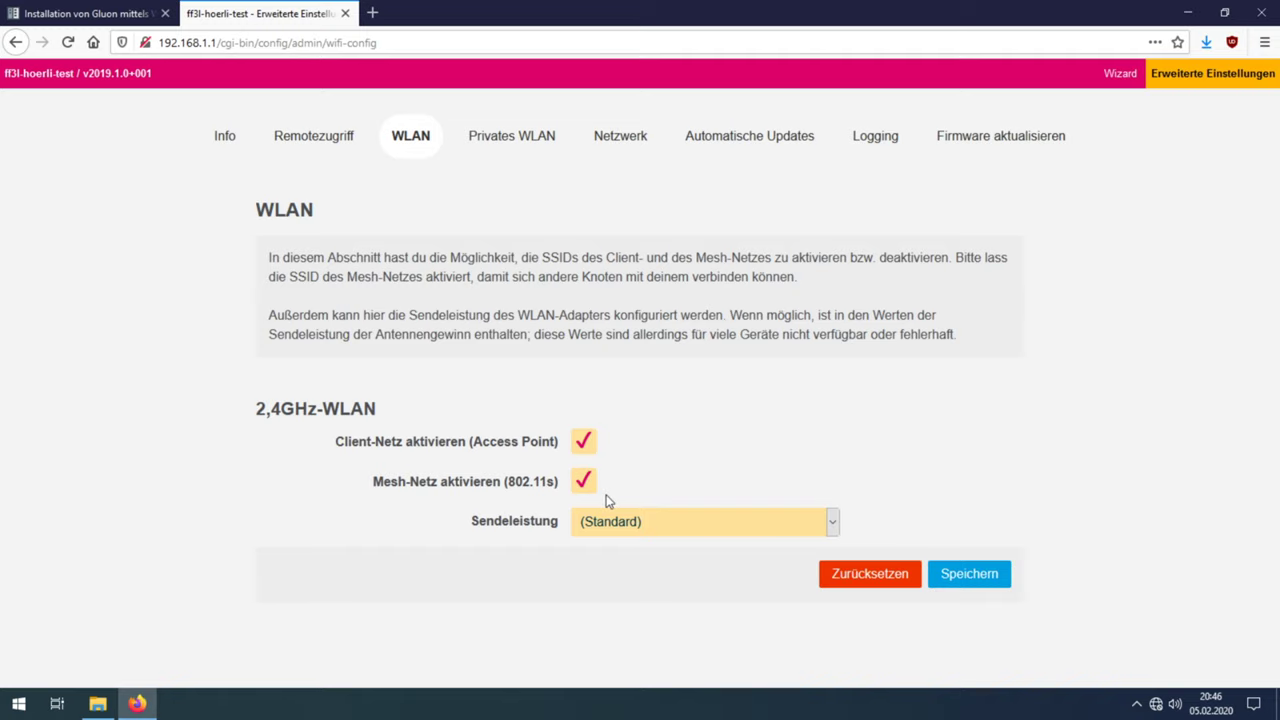
pyautogui.click(612, 522)
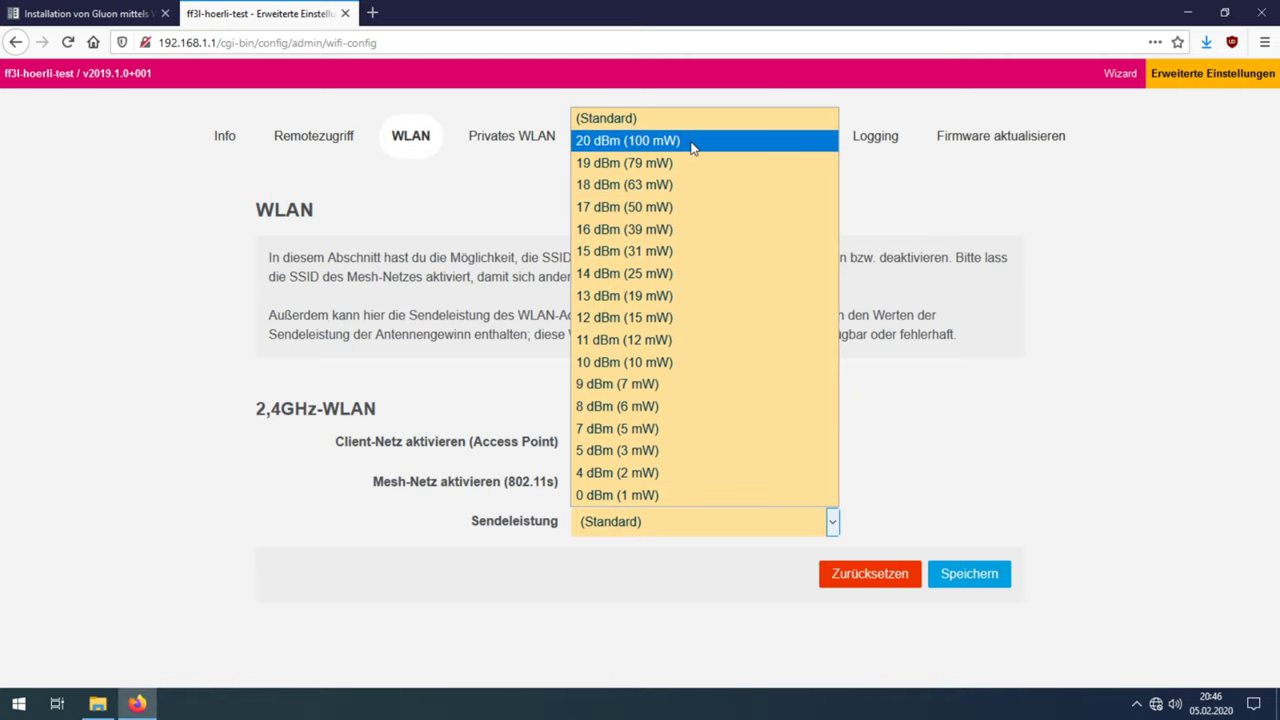
pyautogui.click(692, 147)
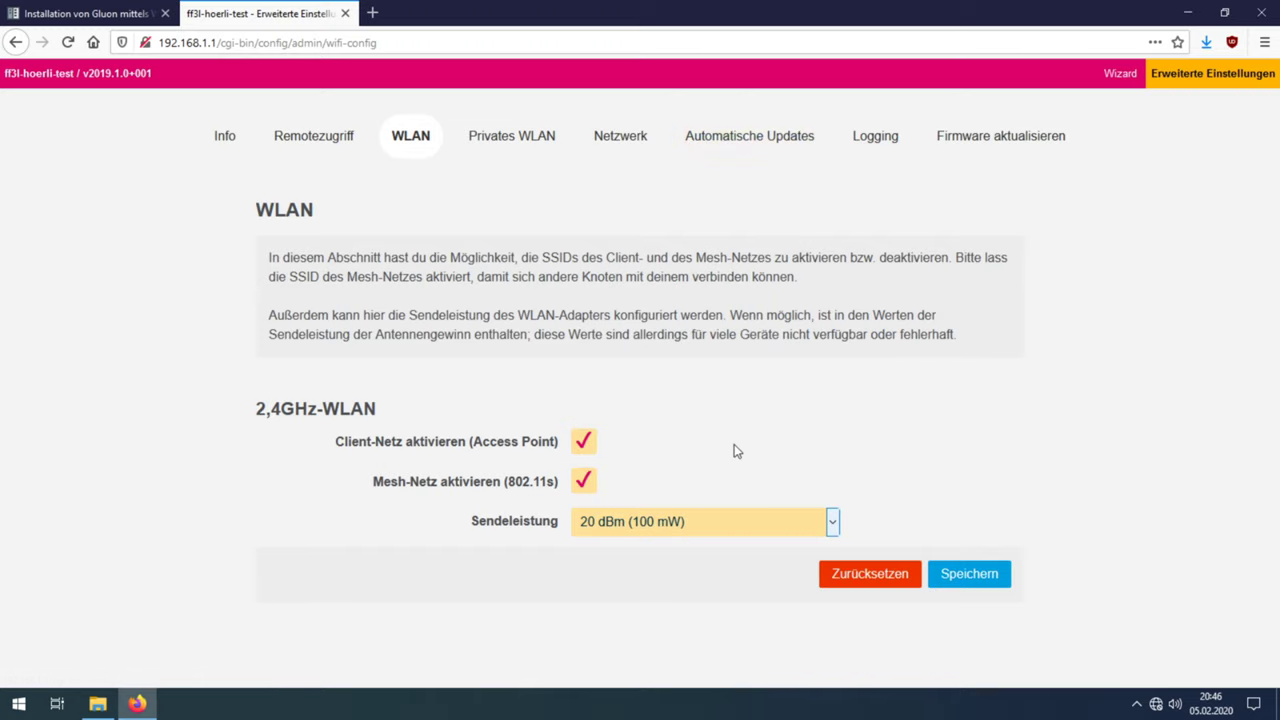
pyautogui.click(962, 578)
pyautogui.click(555, 150)
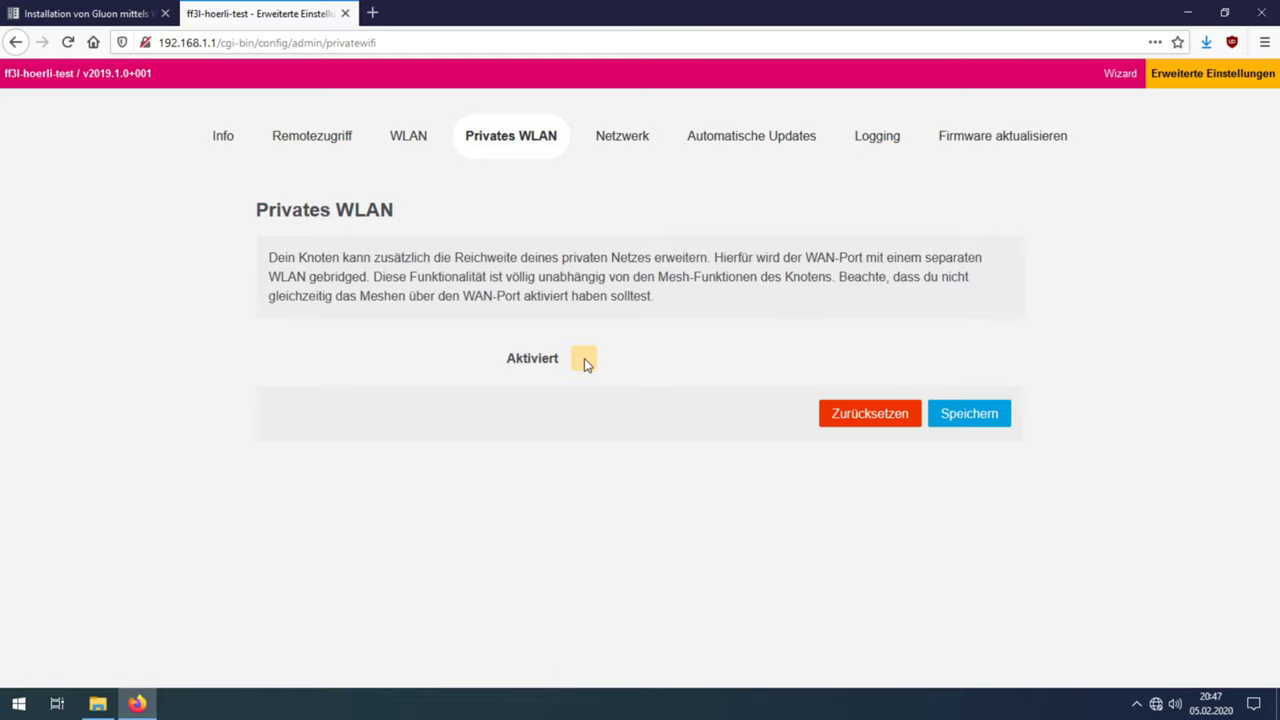
pyautogui.click(585, 360)
pyautogui.click(594, 398)
pyautogui.write('Dein')
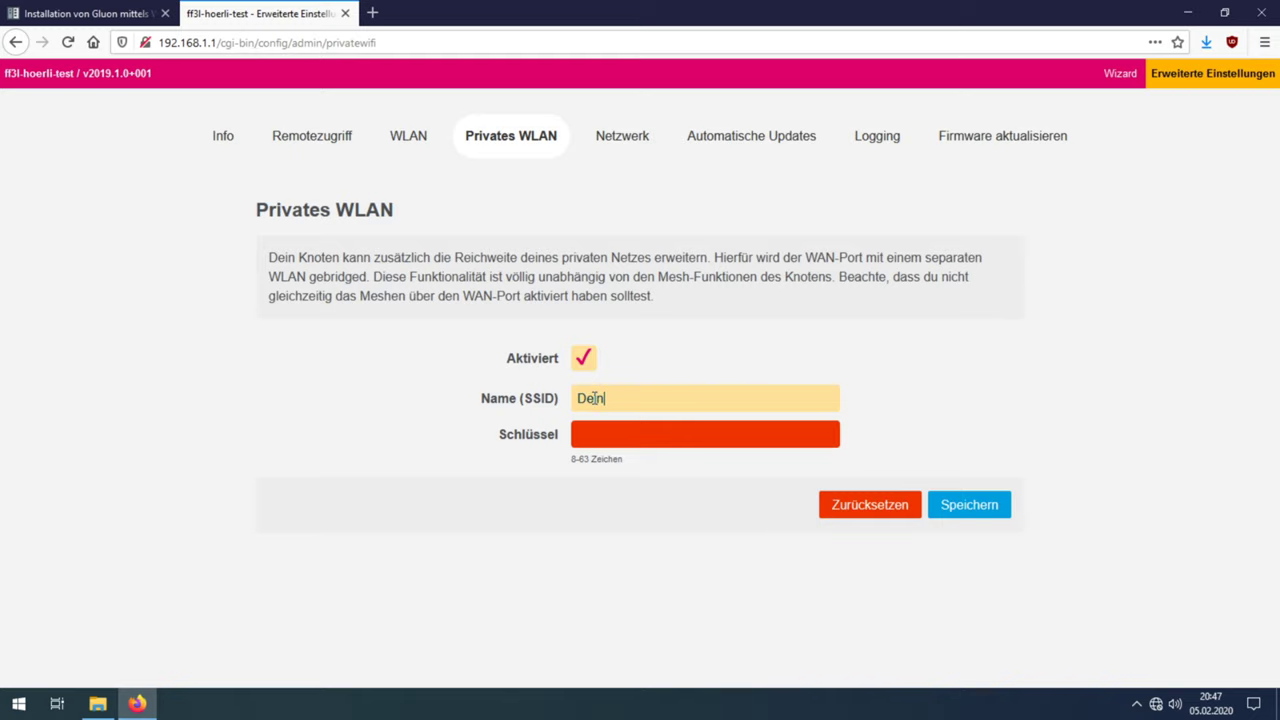
pyautogui.write('WLANName')
pyautogui.click(594, 434)
pyautogui.write('1234567890')
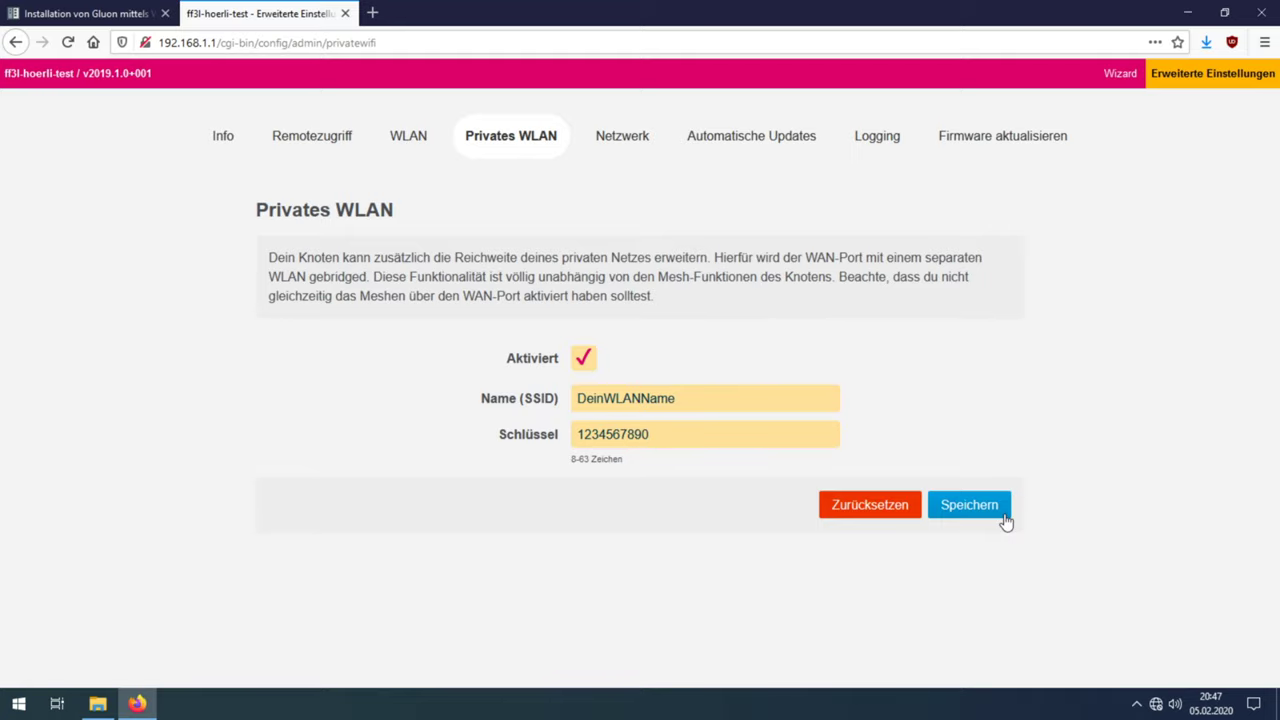
pyautogui.click(582, 358)
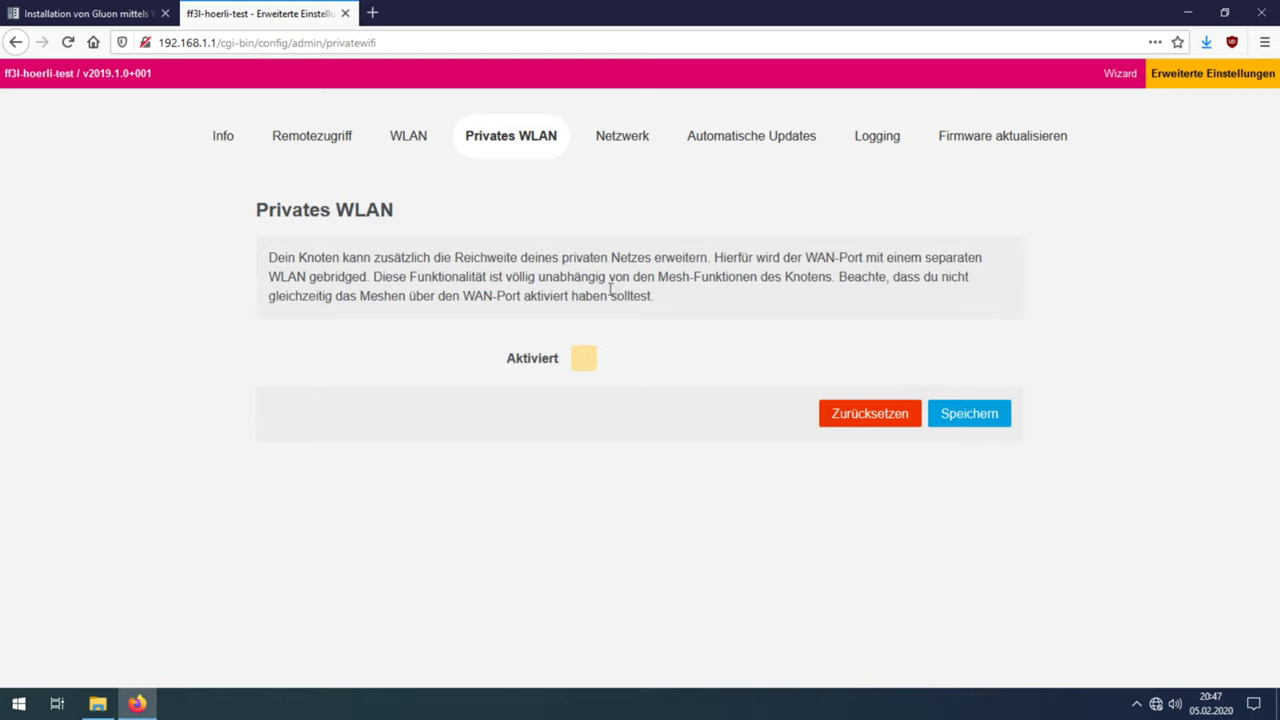
# Step: On the Netzwerk page, try static IPv4 then revert to DHCP, keep IPv6 automatic, and leave no DNS servers
pyautogui.click(635, 140)
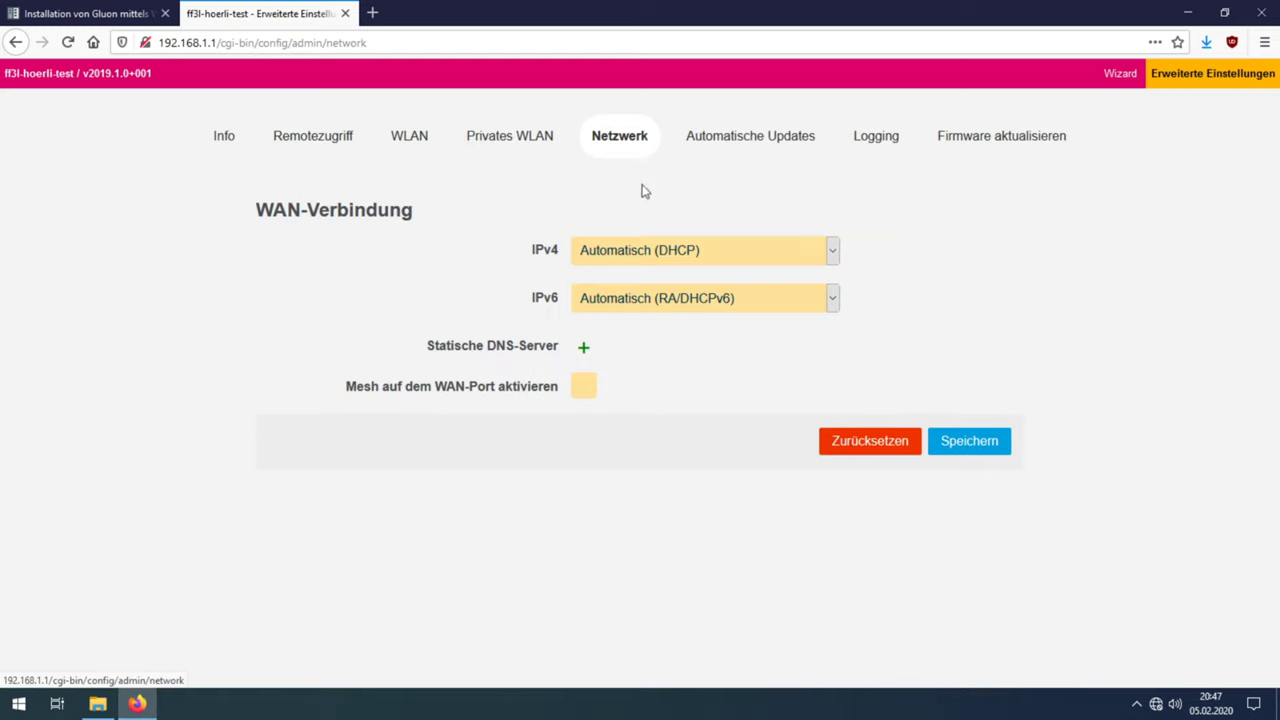
pyautogui.click(719, 259)
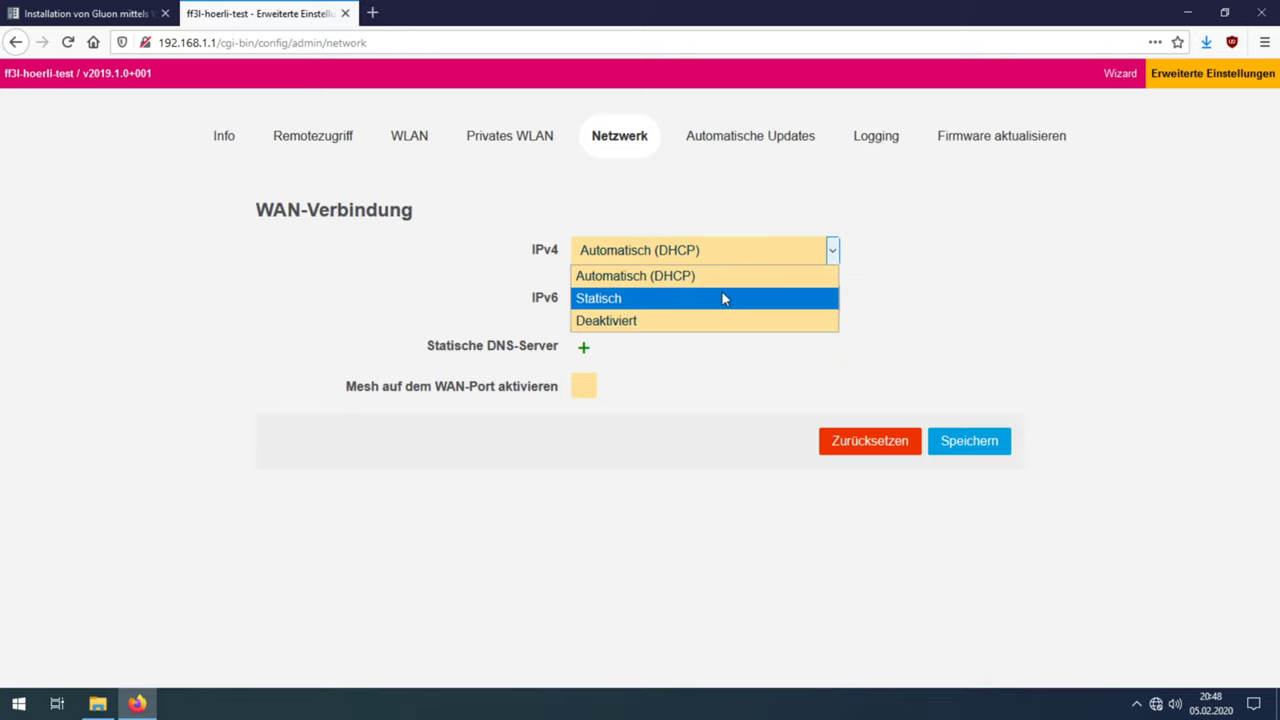
pyautogui.click(723, 297)
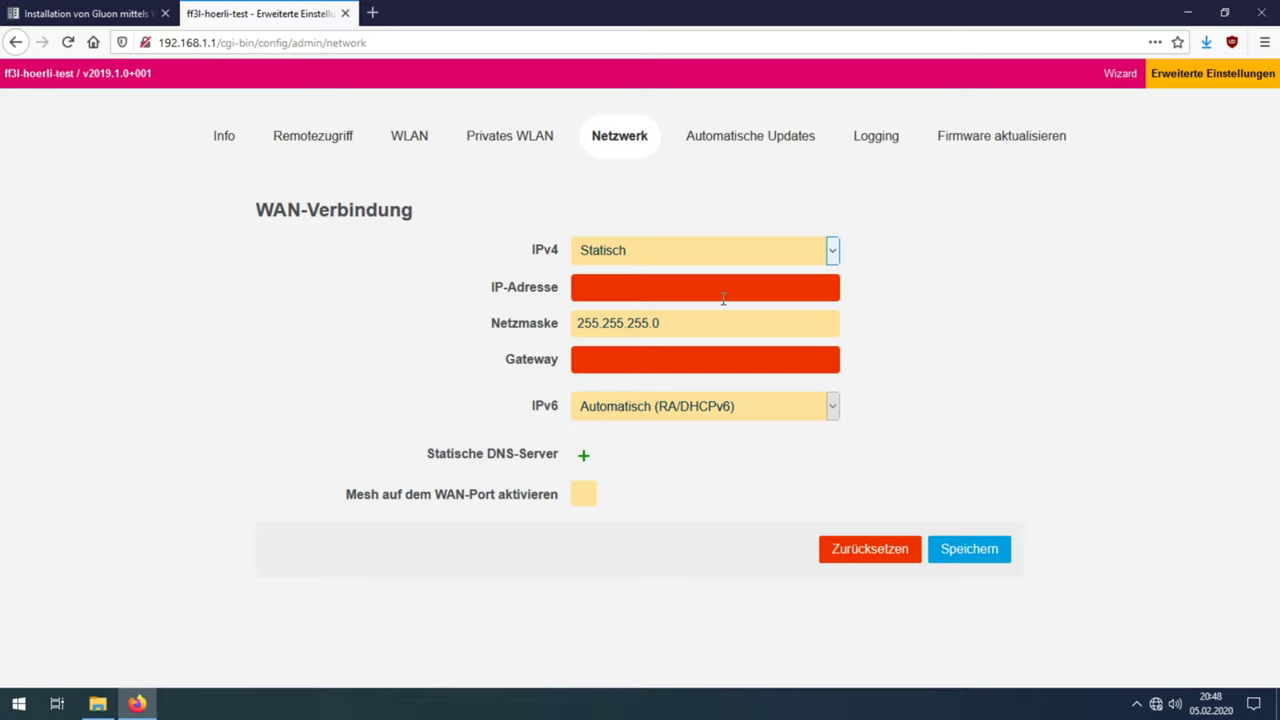
pyautogui.click(732, 252)
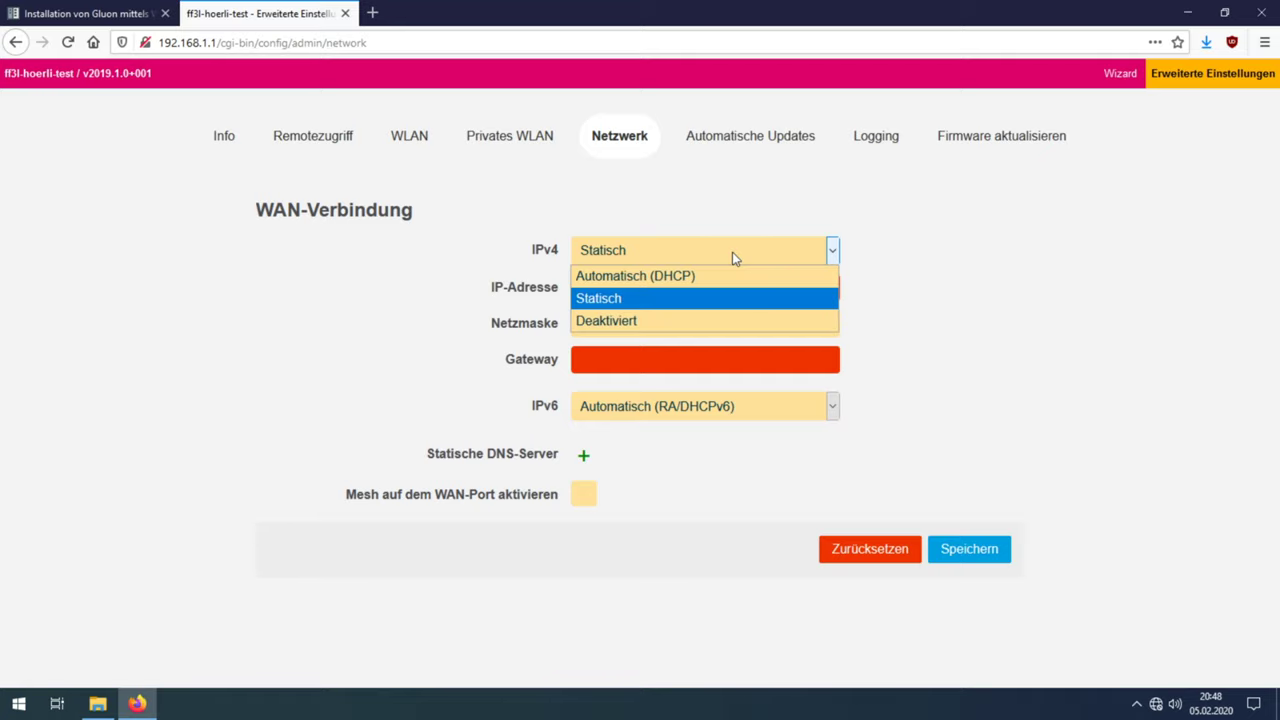
pyautogui.click(733, 276)
pyautogui.click(734, 297)
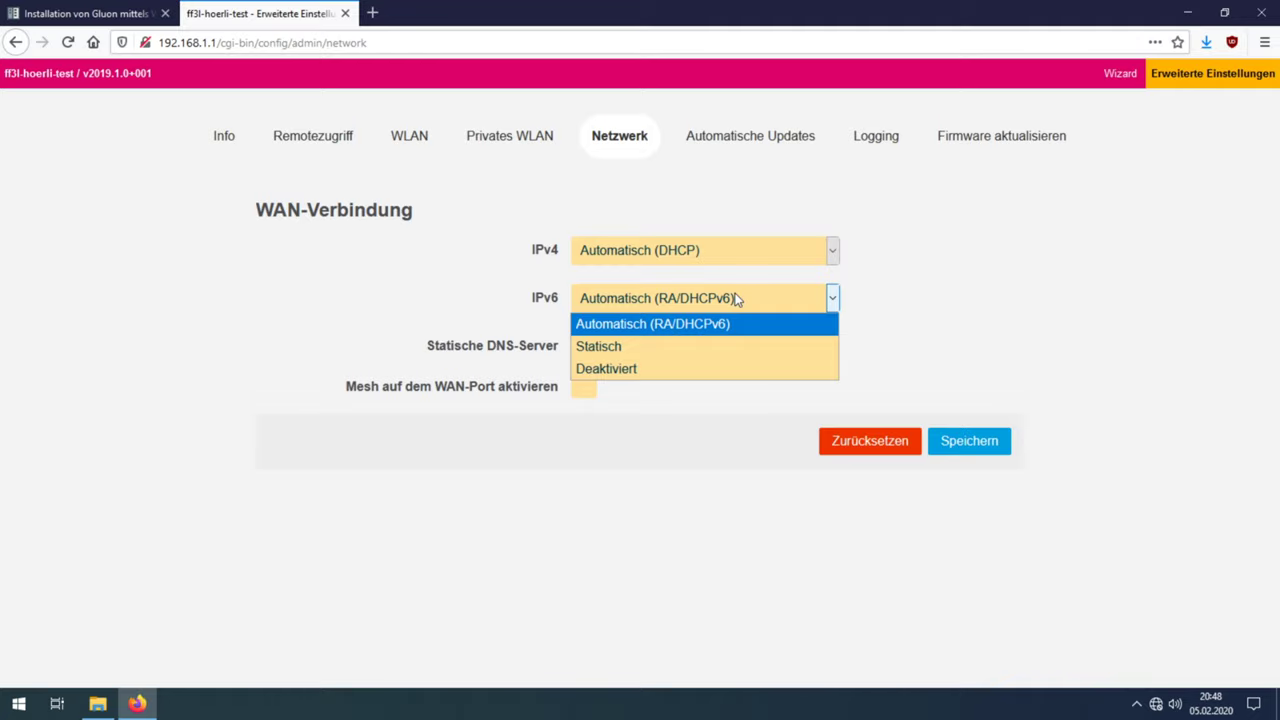
pyautogui.click(735, 299)
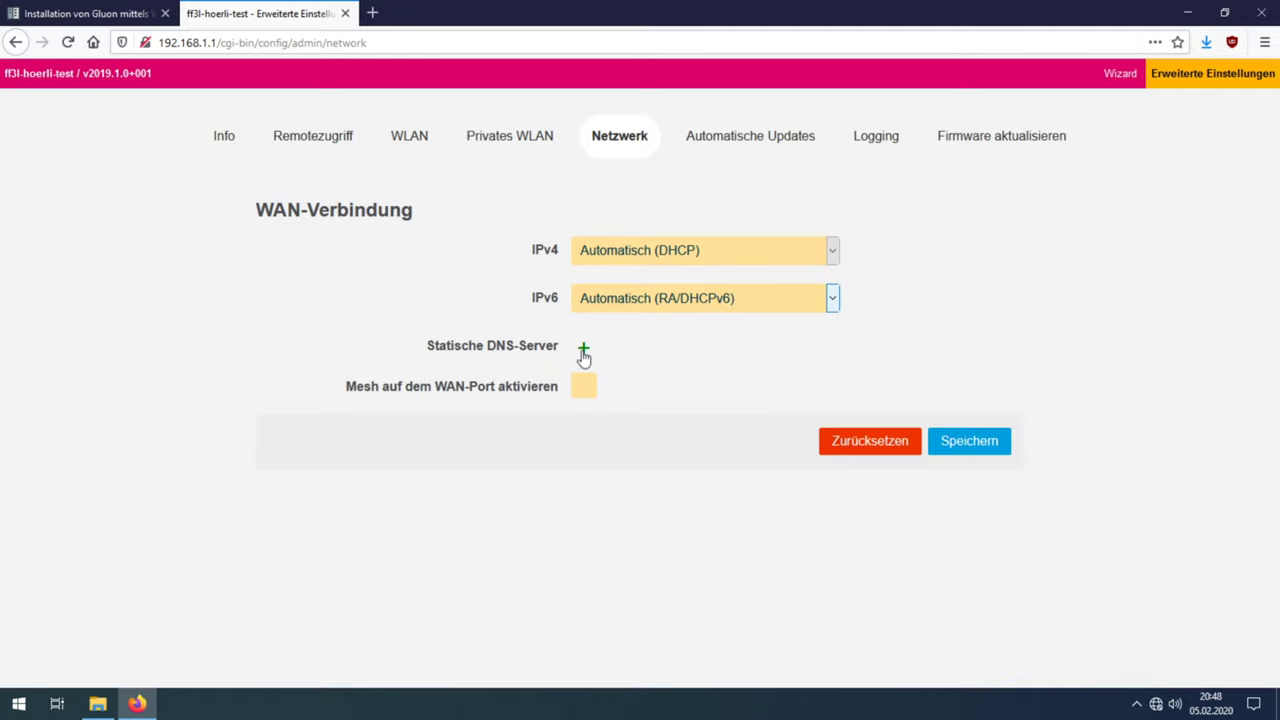
pyautogui.click(584, 354)
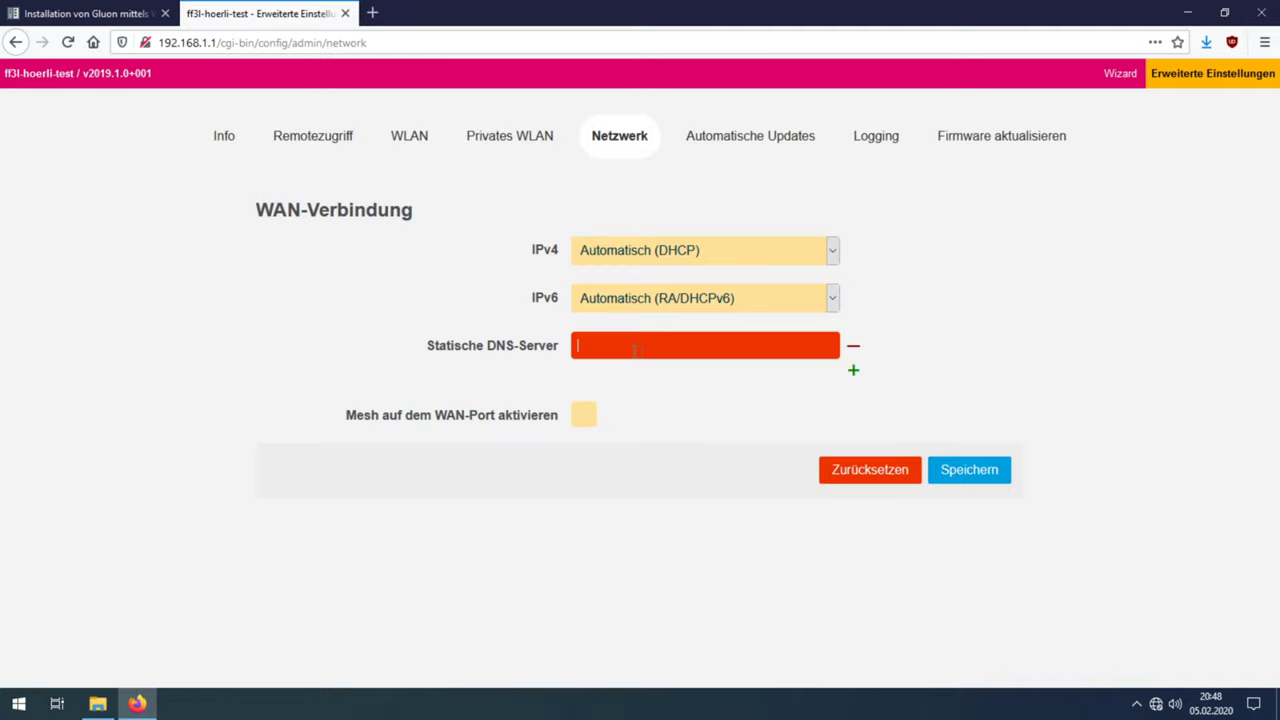
pyautogui.click(856, 348)
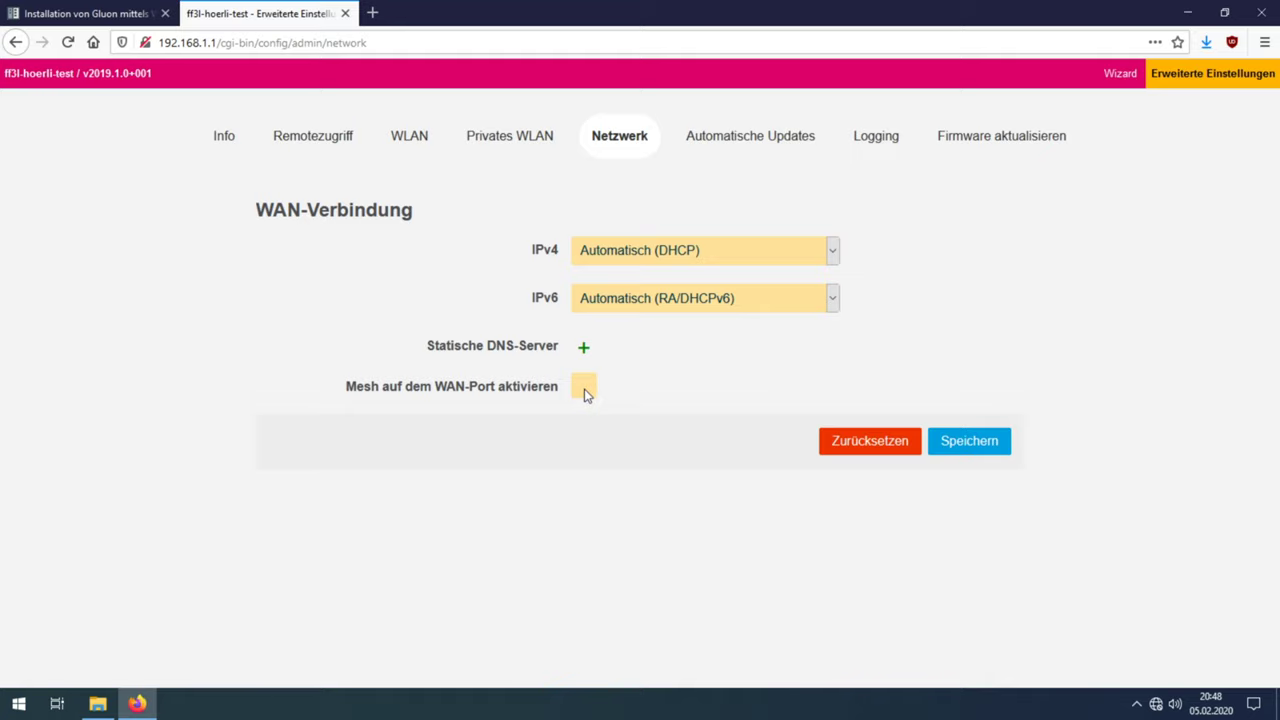
# Step: Confirm the stable branch under Automatische Updates, save, and move to the Logging settings
pyautogui.click(769, 148)
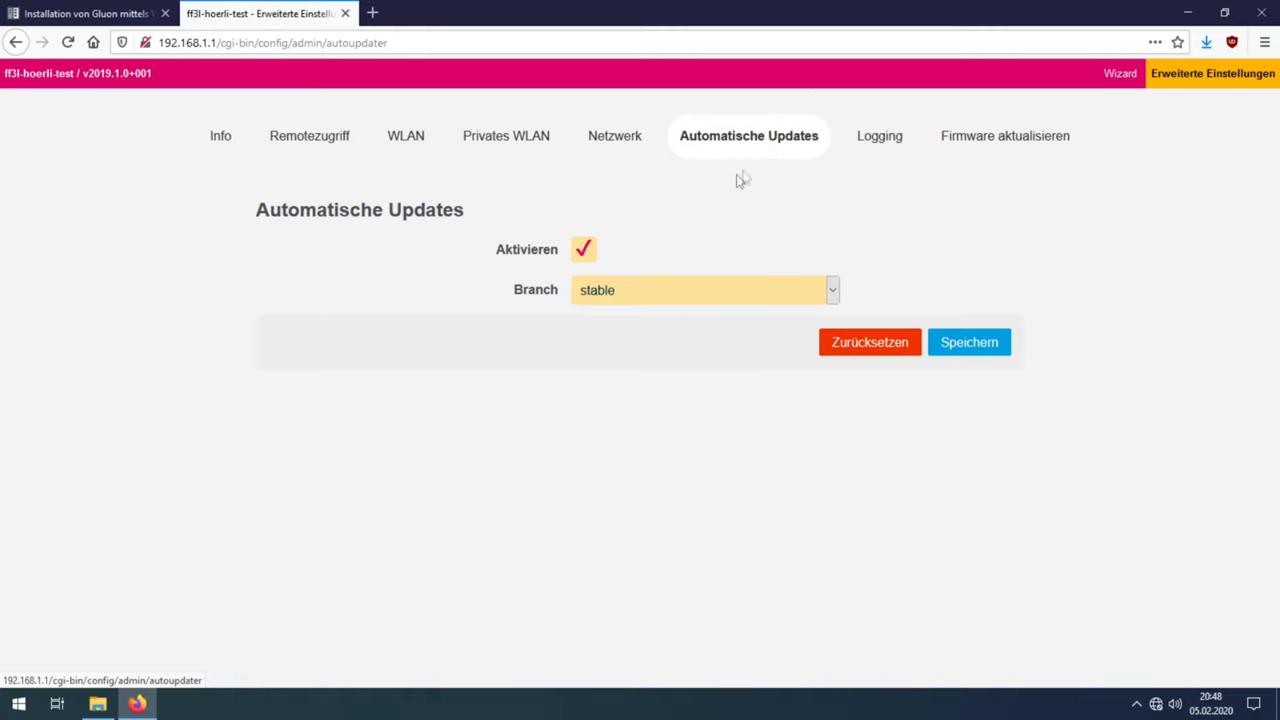
pyautogui.click(611, 291)
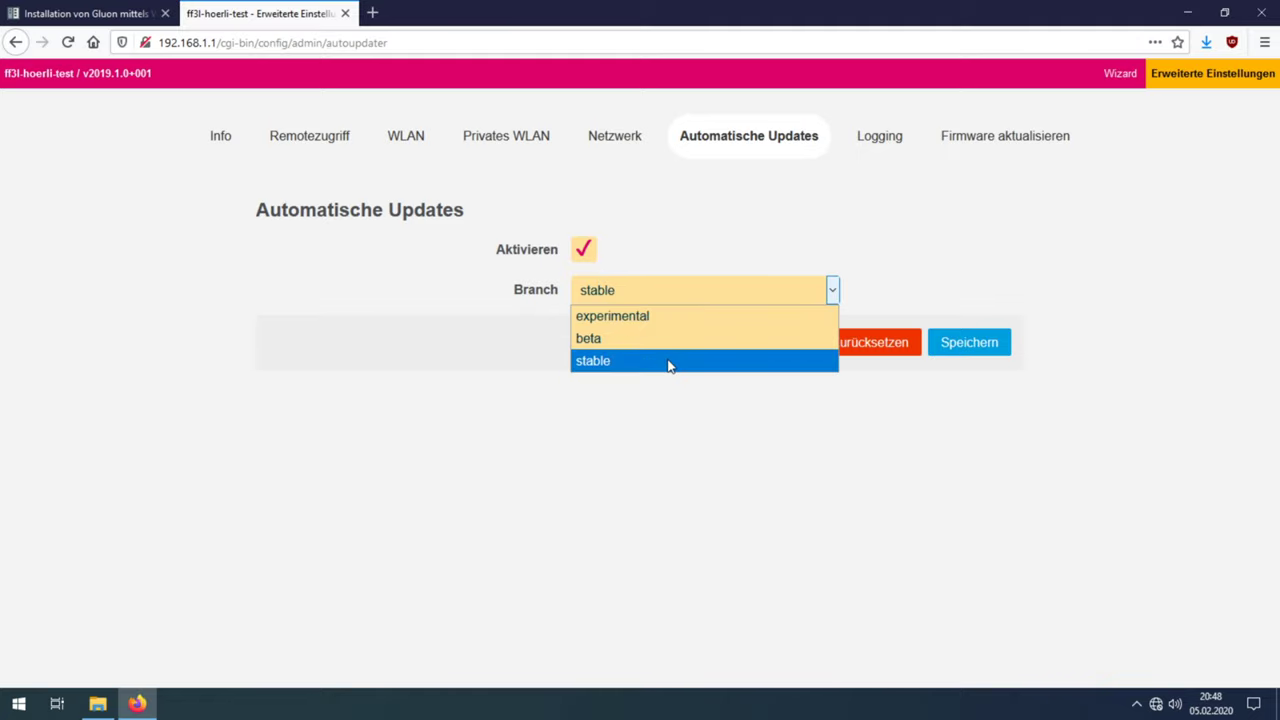
pyautogui.click(670, 290)
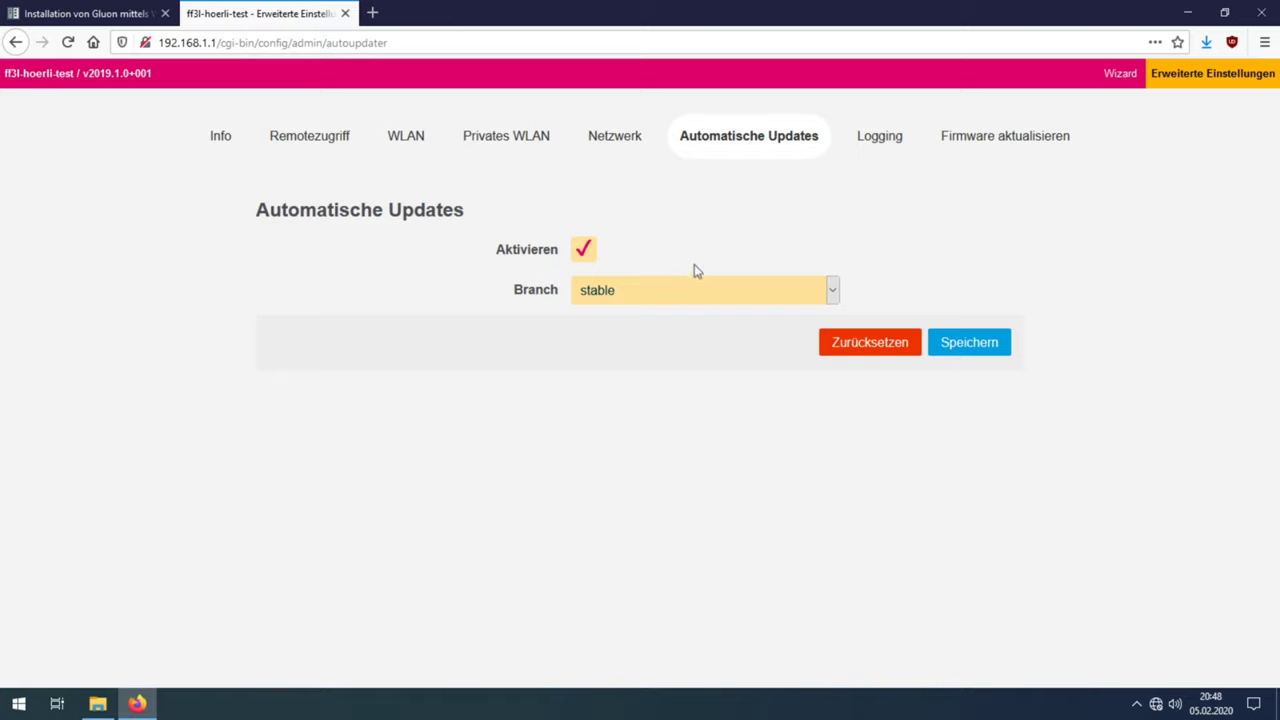
pyautogui.click(970, 345)
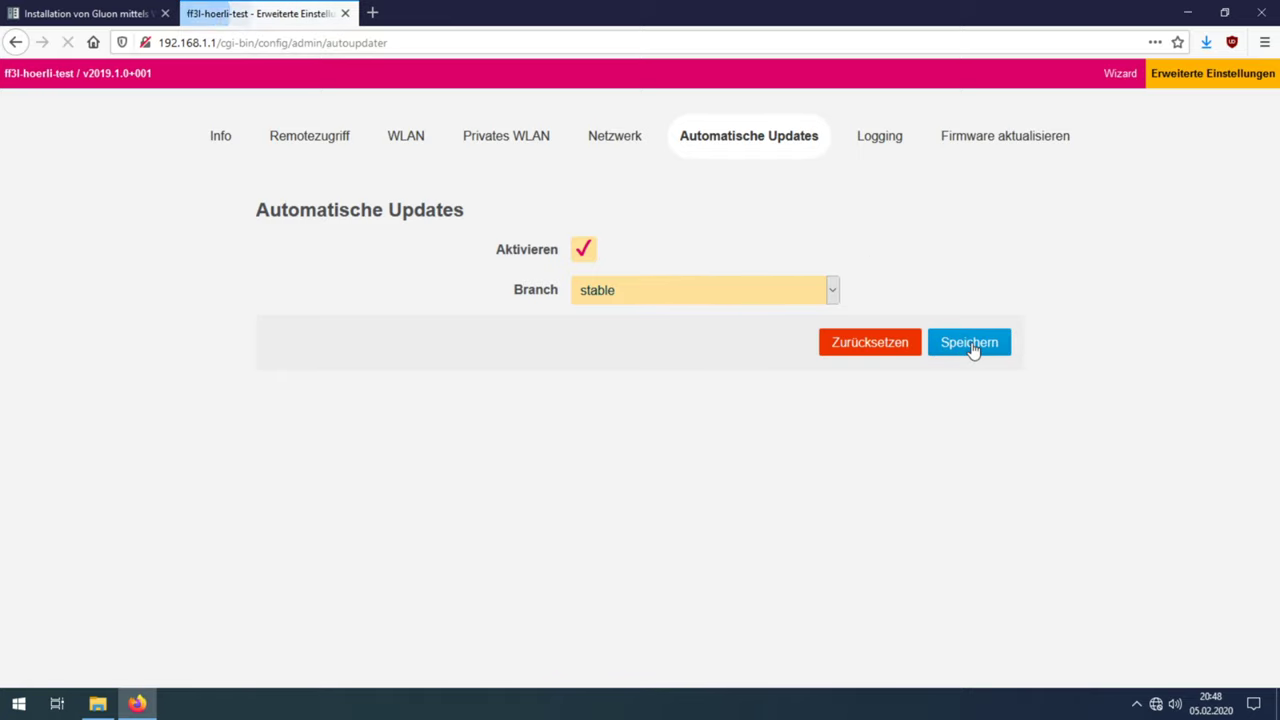
pyautogui.click(877, 145)
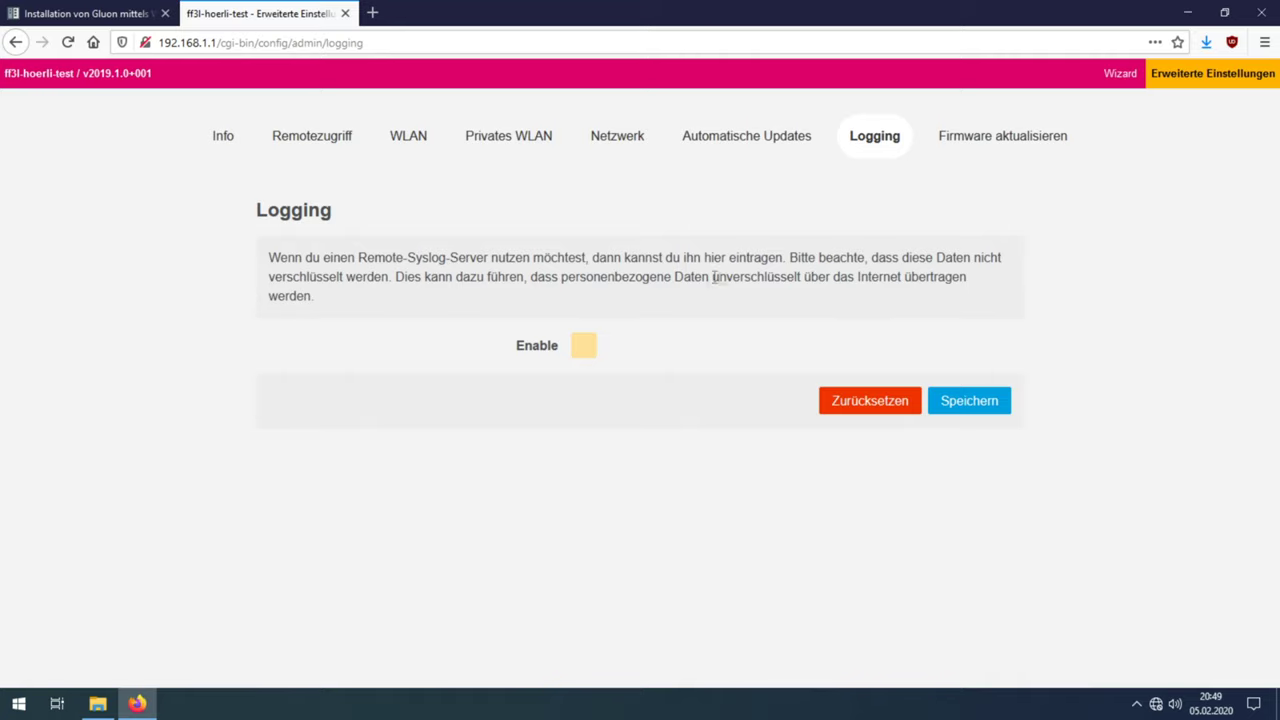
# Step: Review the remote syslog IP, port and warning, save logging disabled, then go to Firmware aktualisieren
pyautogui.click(588, 347)
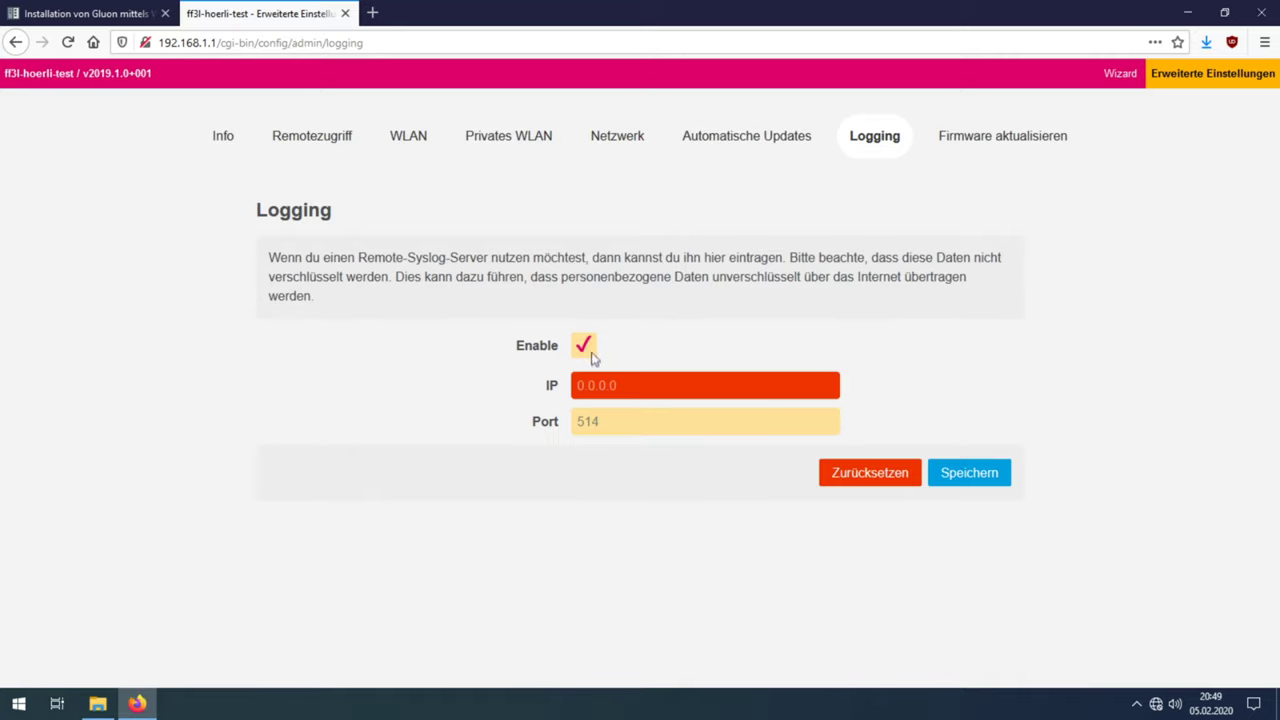
pyautogui.click(591, 422)
pyautogui.moveTo(790, 257); pyautogui.dragTo(392, 280)
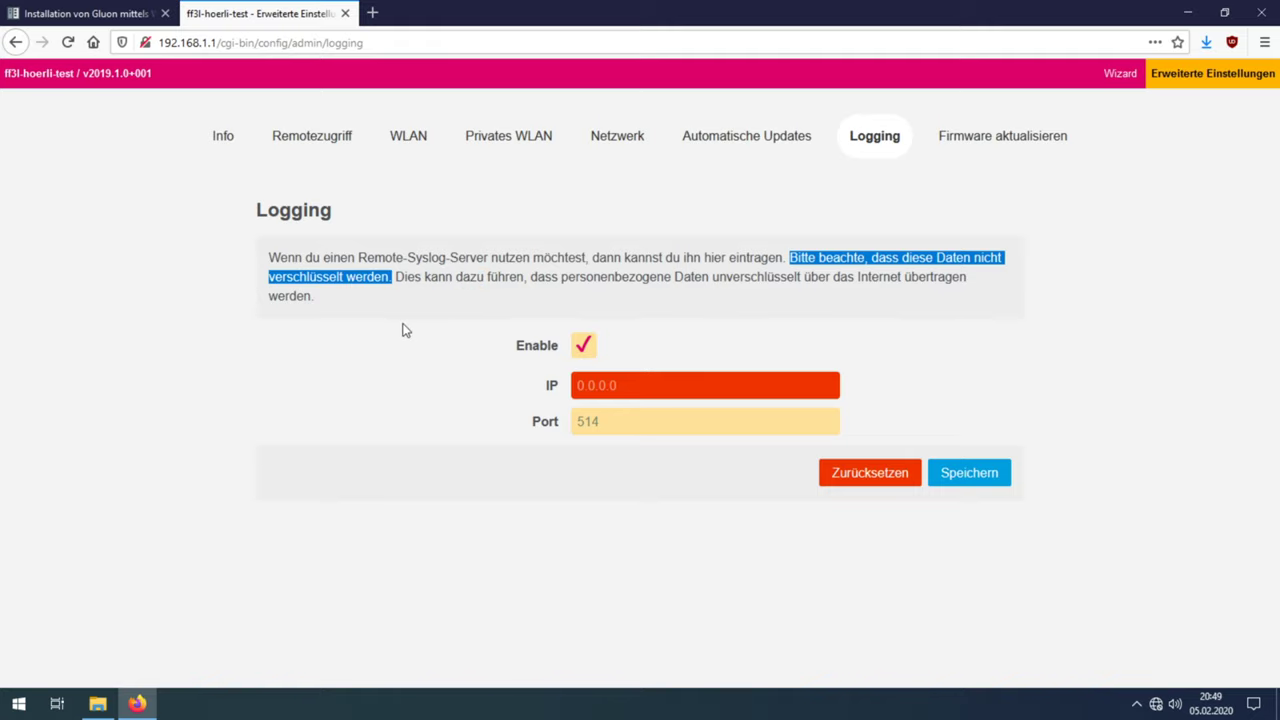
pyautogui.click(588, 345)
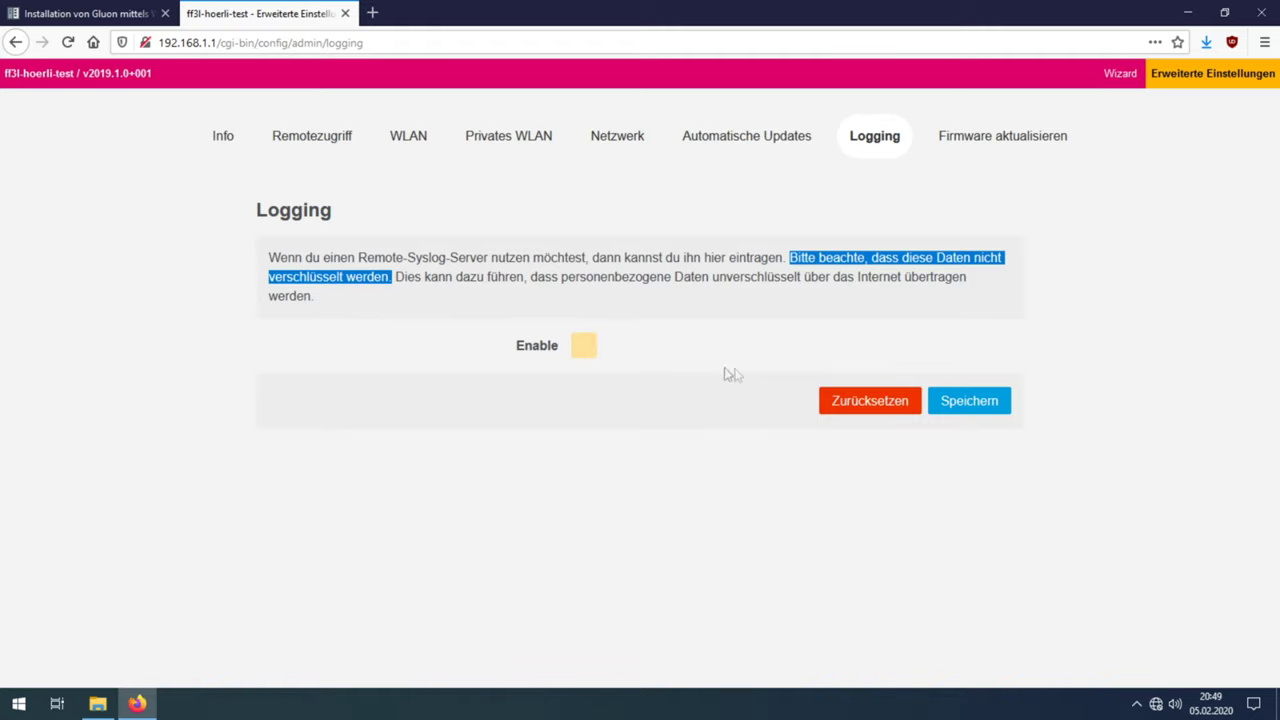
pyautogui.click(966, 403)
pyautogui.click(1006, 155)
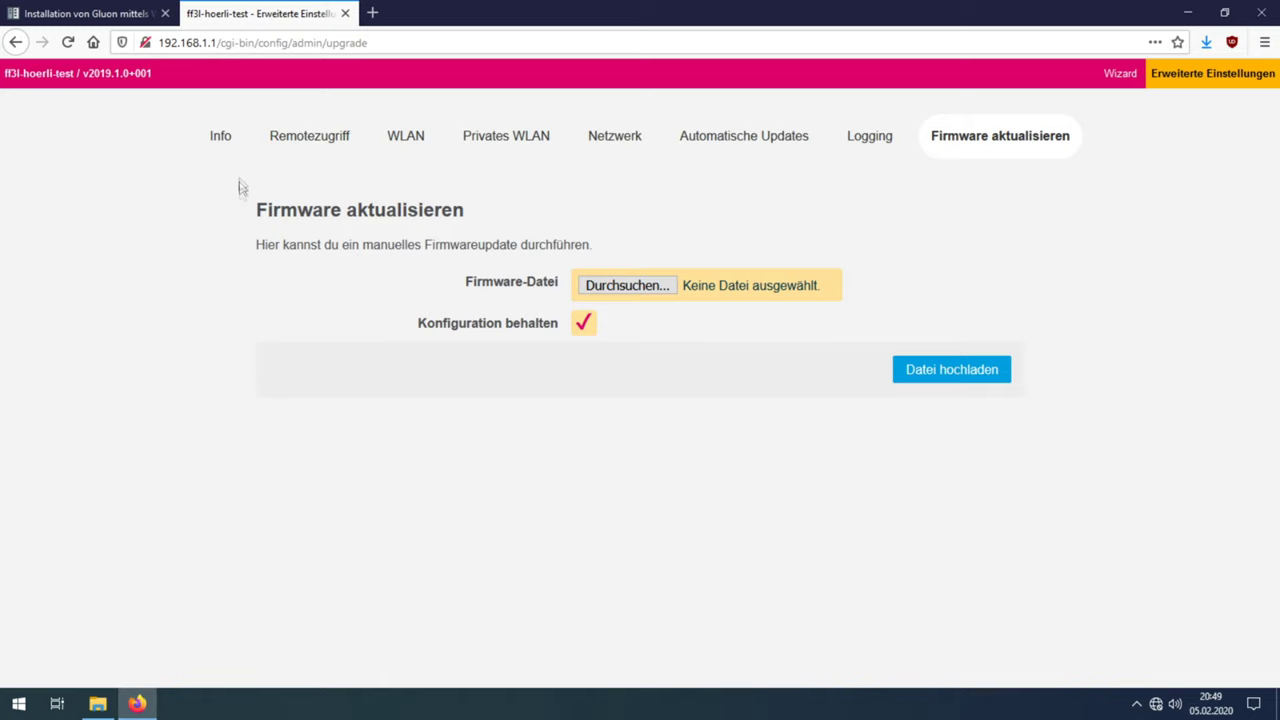
# Step: Re-save the setup wizard with Speichern & Neustarten so ff3l-hoerli-test restarts and shows its VPN key
pyautogui.click(223, 138)
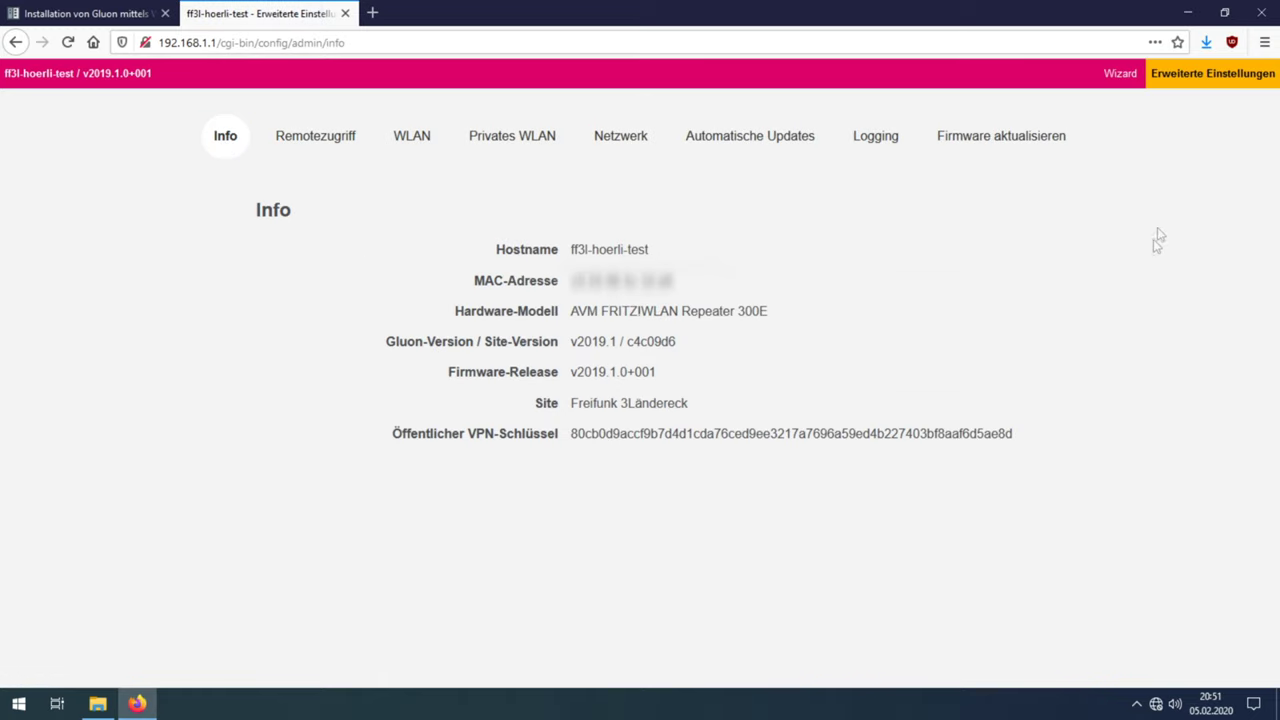
pyautogui.click(1126, 82)
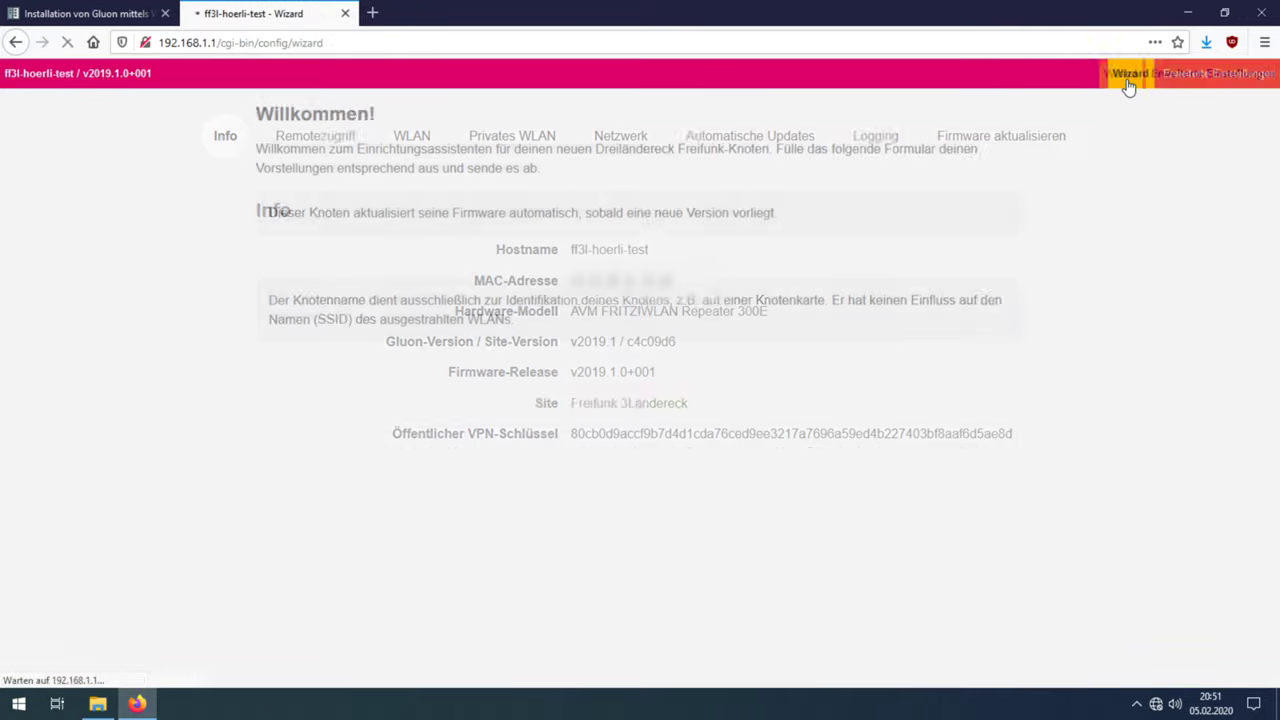
pyautogui.scroll(-5, 1093, 202)
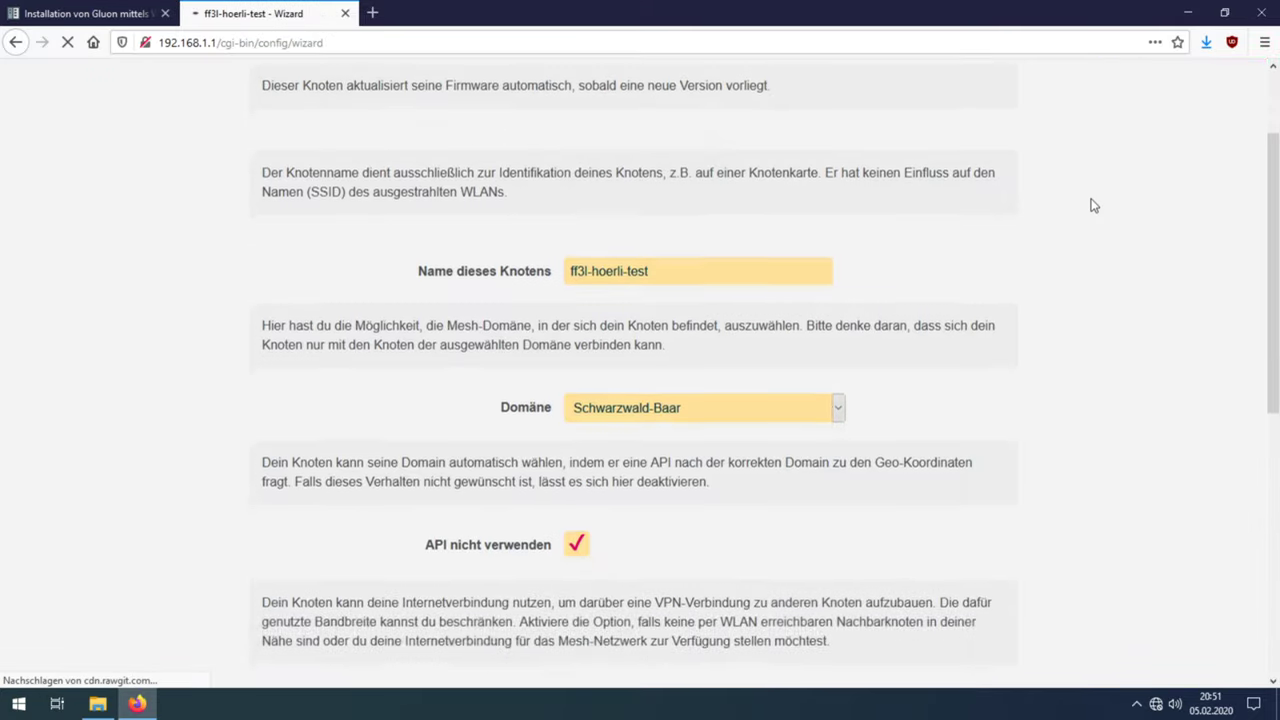
pyautogui.scroll(-3, 1093, 205)
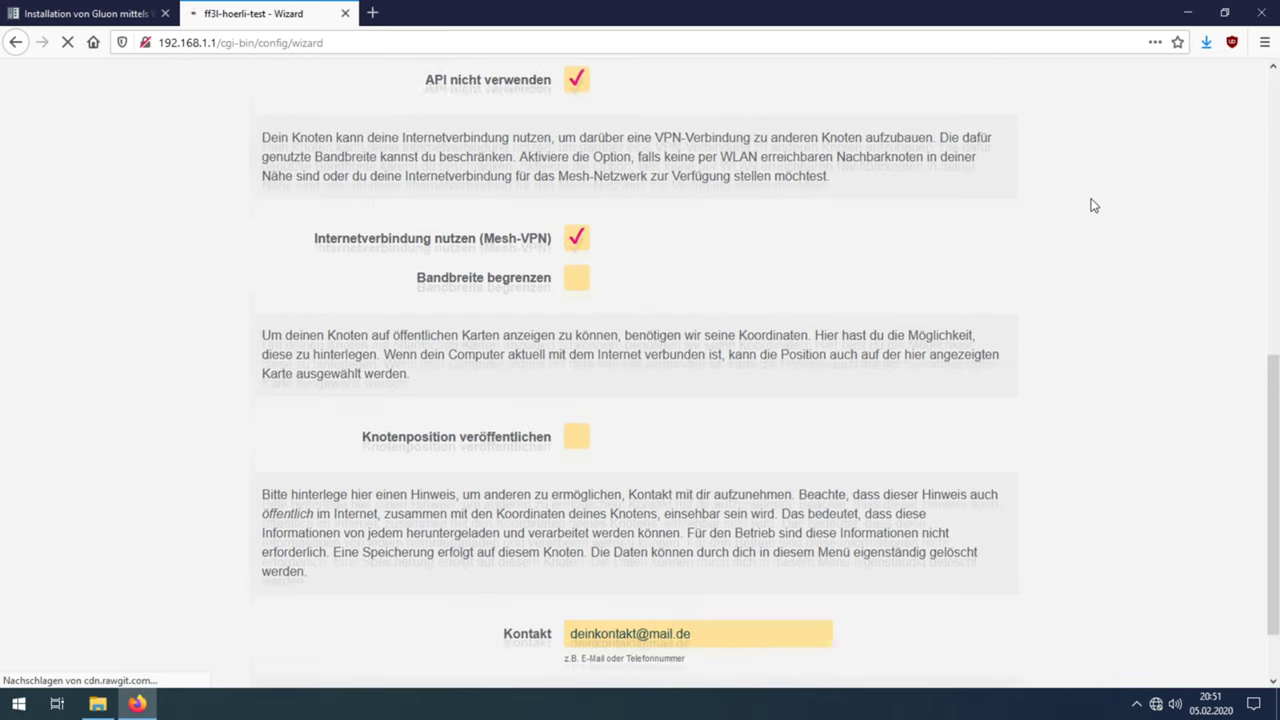
pyautogui.scroll(-1, 1093, 205)
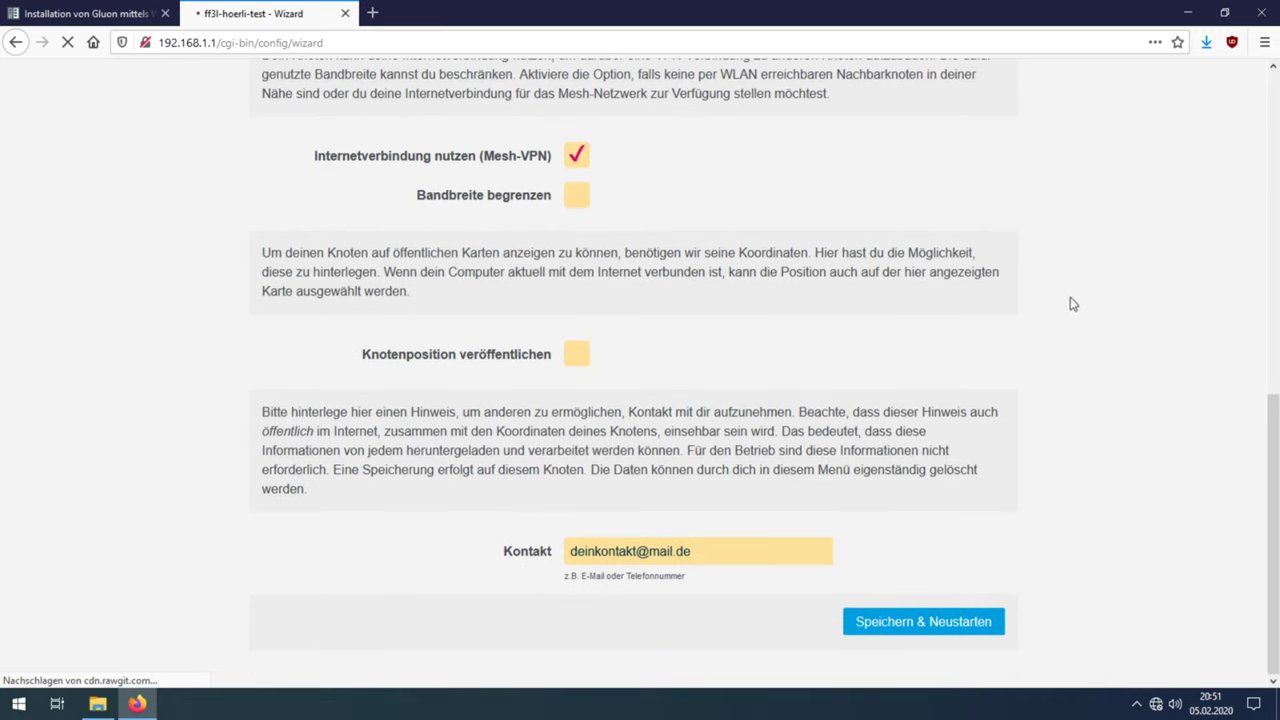
pyautogui.click(950, 622)
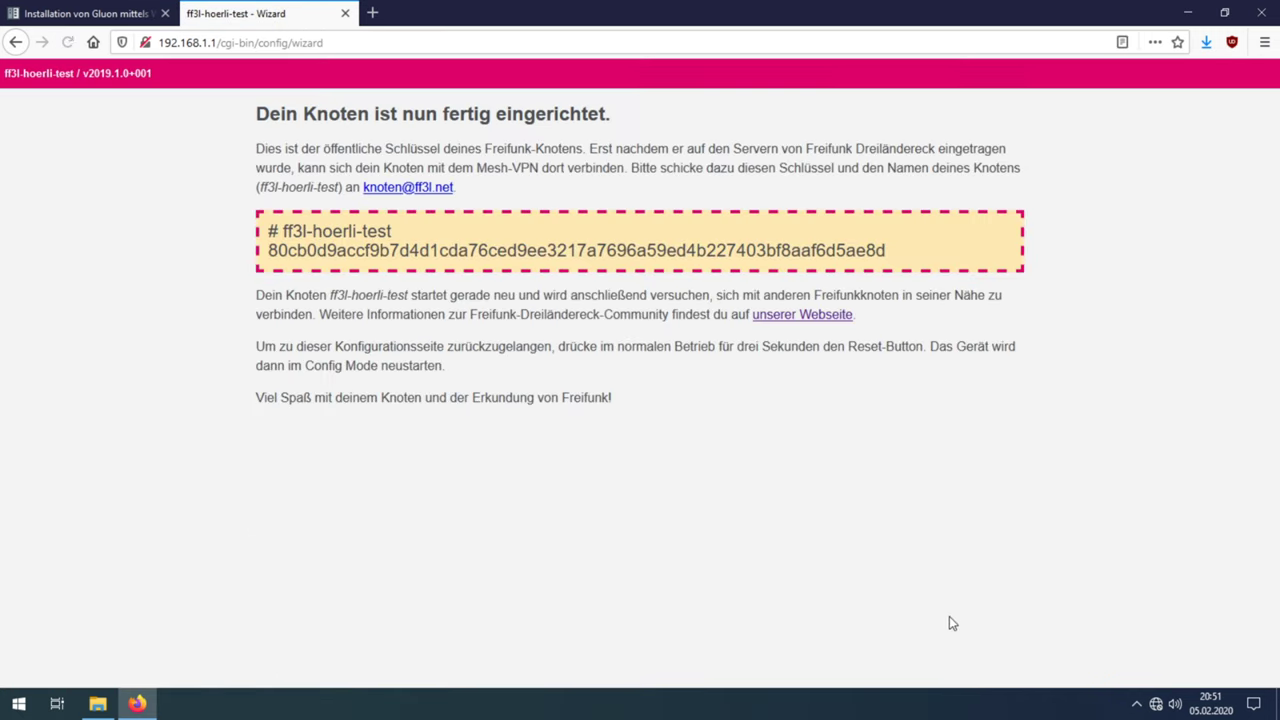